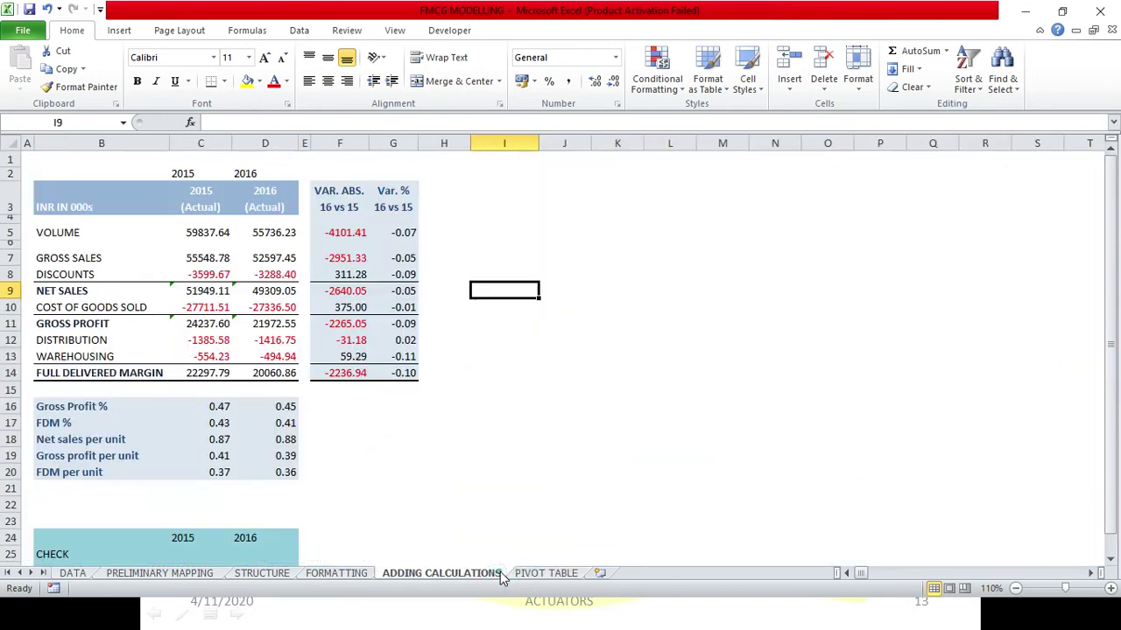
# From a cell in the PIVOT TABLE sheet's pivot, open Insert Slicers and move the dialog beside the table
pyautogui.click(496, 576)
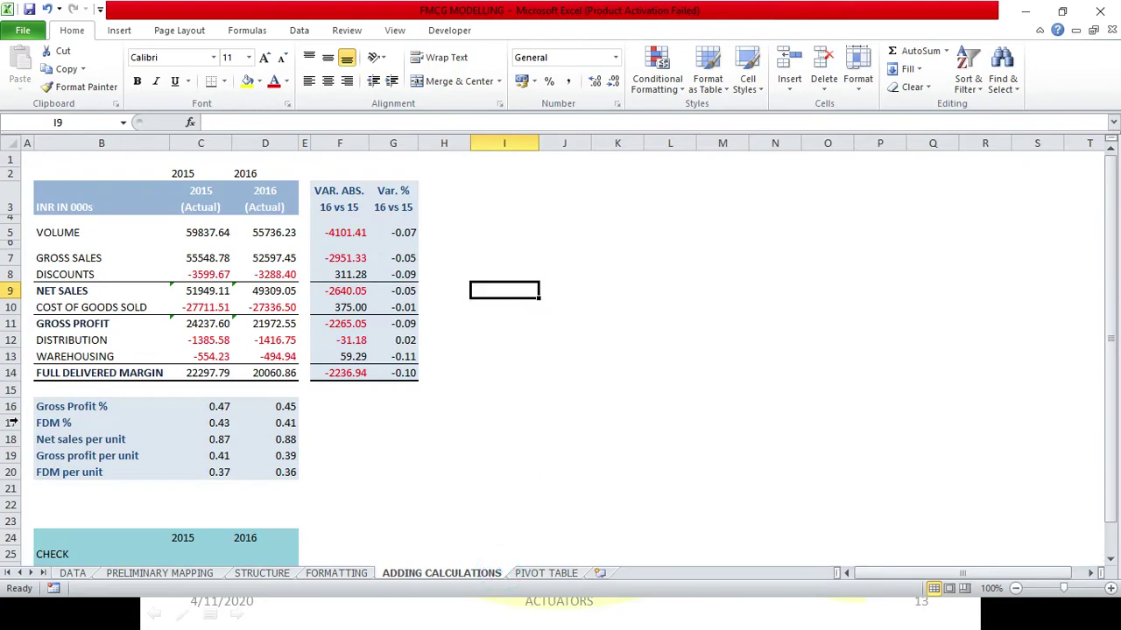
pyautogui.click(552, 574)
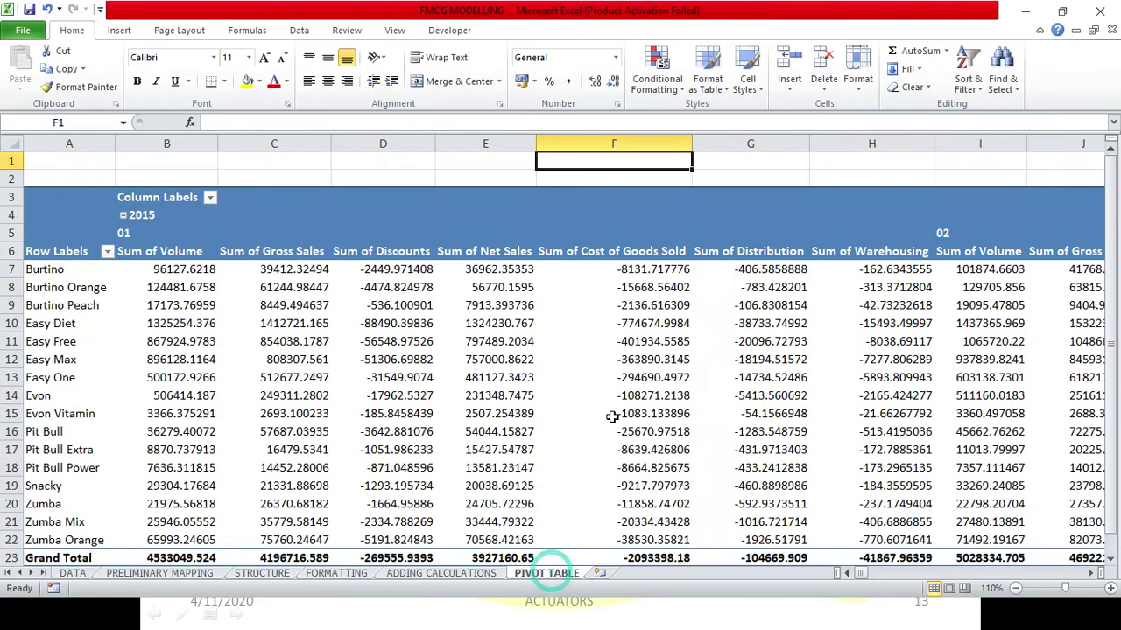
pyautogui.click(649, 202)
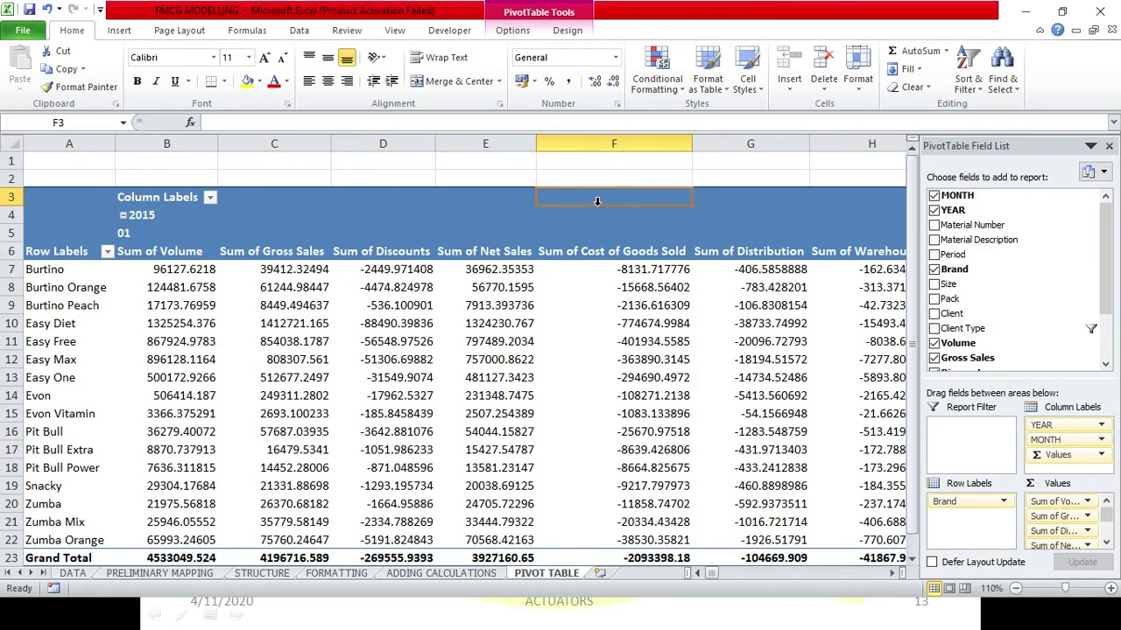
pyautogui.click(119, 30)
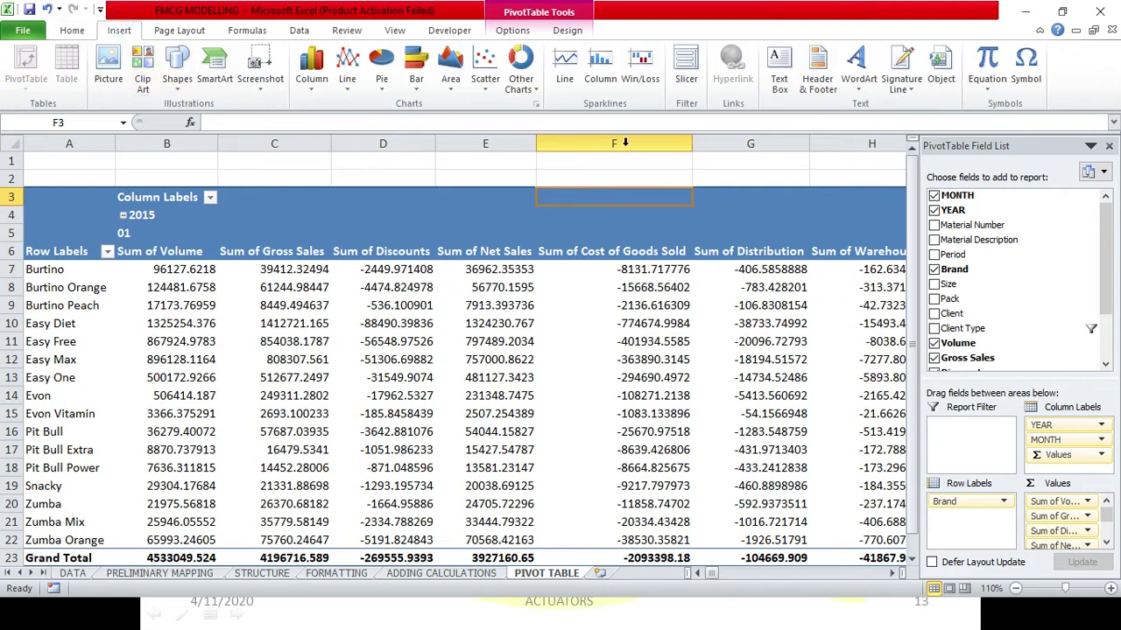
pyautogui.click(682, 74)
pyautogui.moveTo(578, 155); pyautogui.dragTo(477, 120)
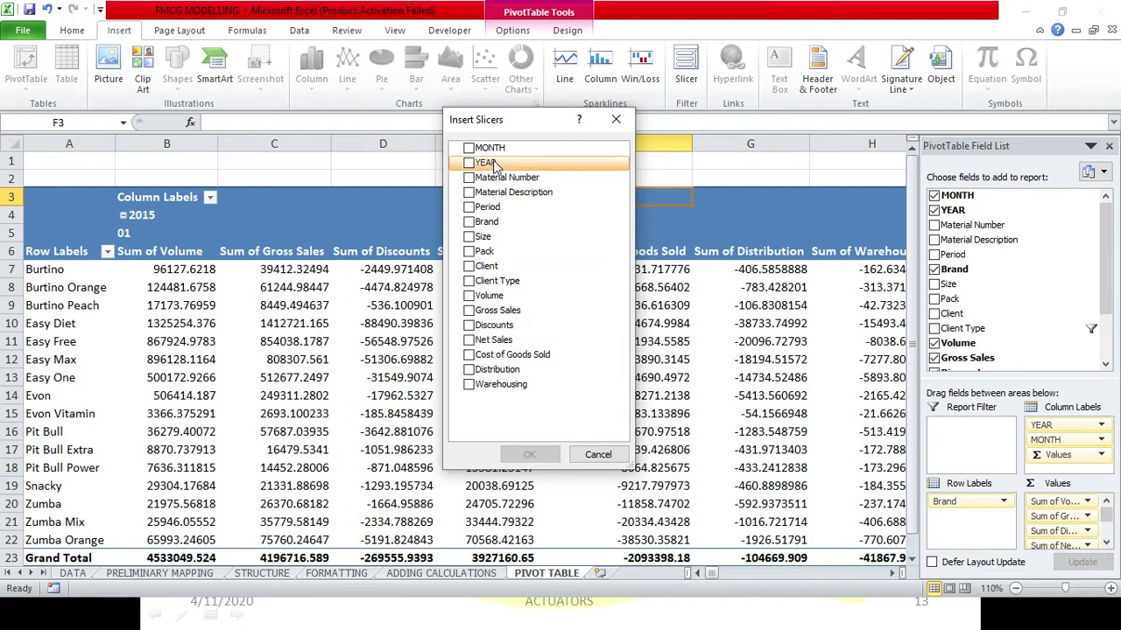
# Tick MONTH, Client, Client Type, Pack, Size and Brand, untick Volume, and create the six slicers
pyautogui.click(468, 149)
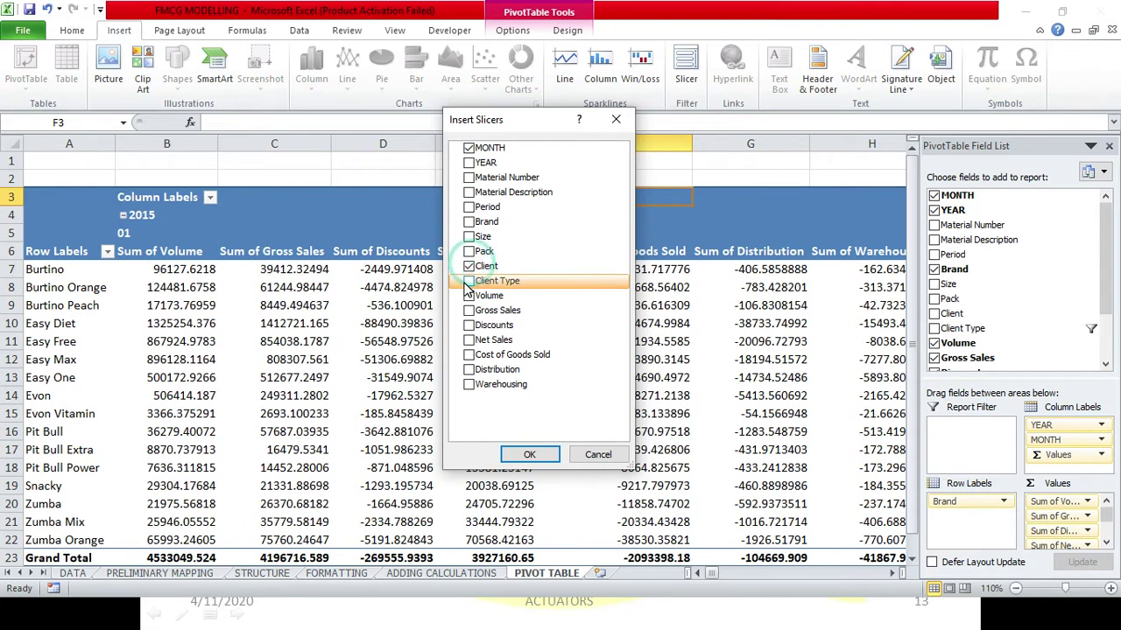
pyautogui.click(469, 267)
pyautogui.click(470, 281)
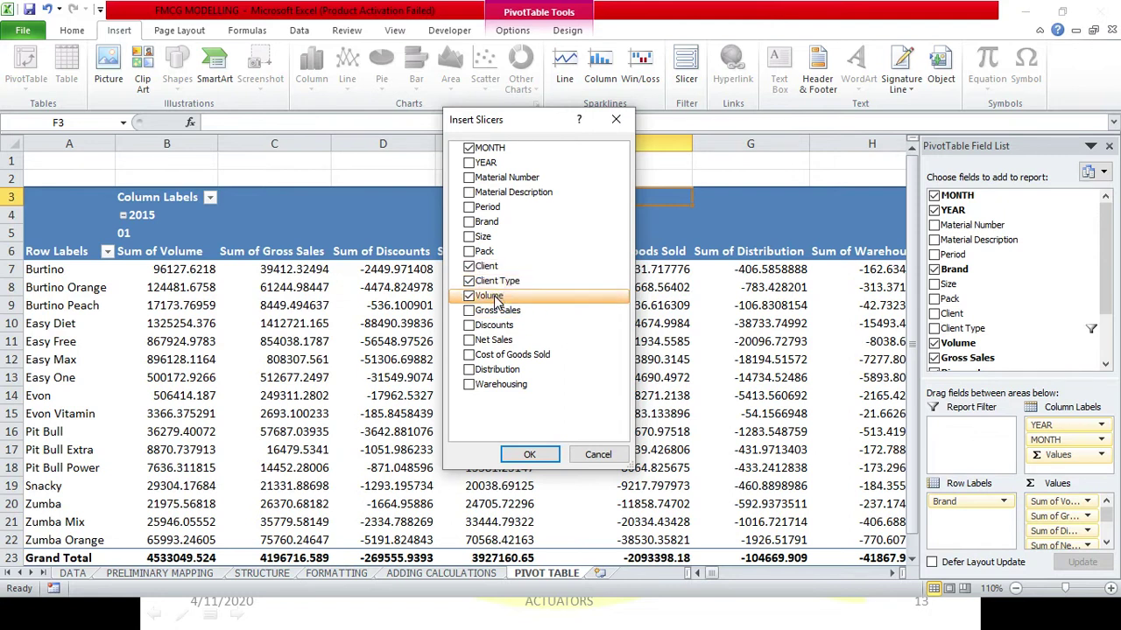
pyautogui.click(471, 252)
pyautogui.click(471, 237)
pyautogui.click(470, 297)
pyautogui.click(469, 222)
pyautogui.click(519, 237)
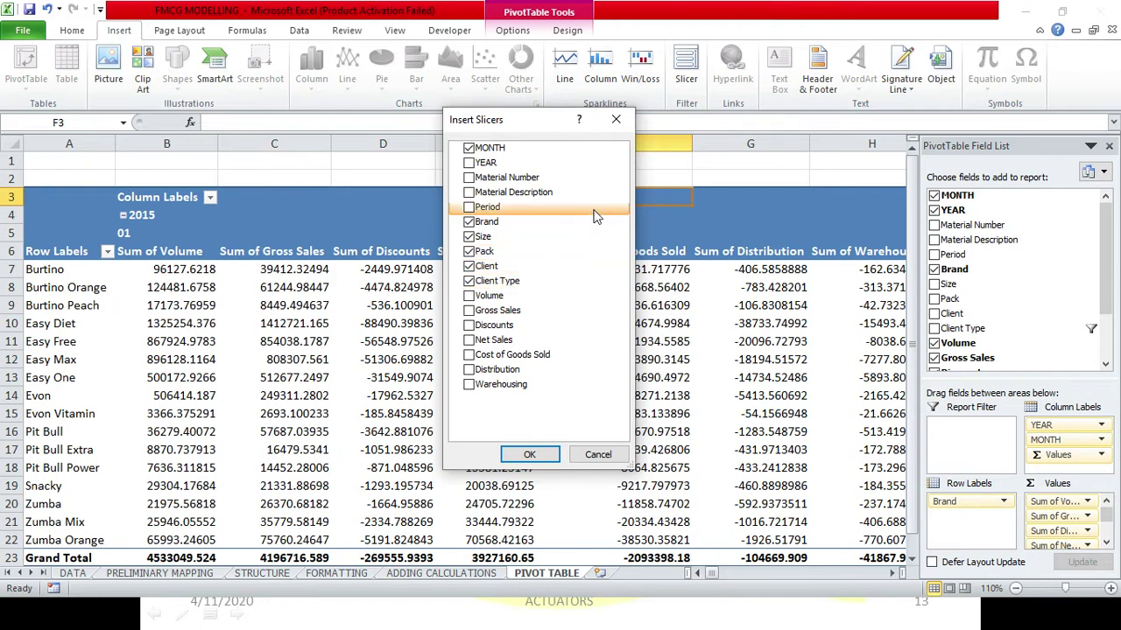
pyautogui.click(530, 456)
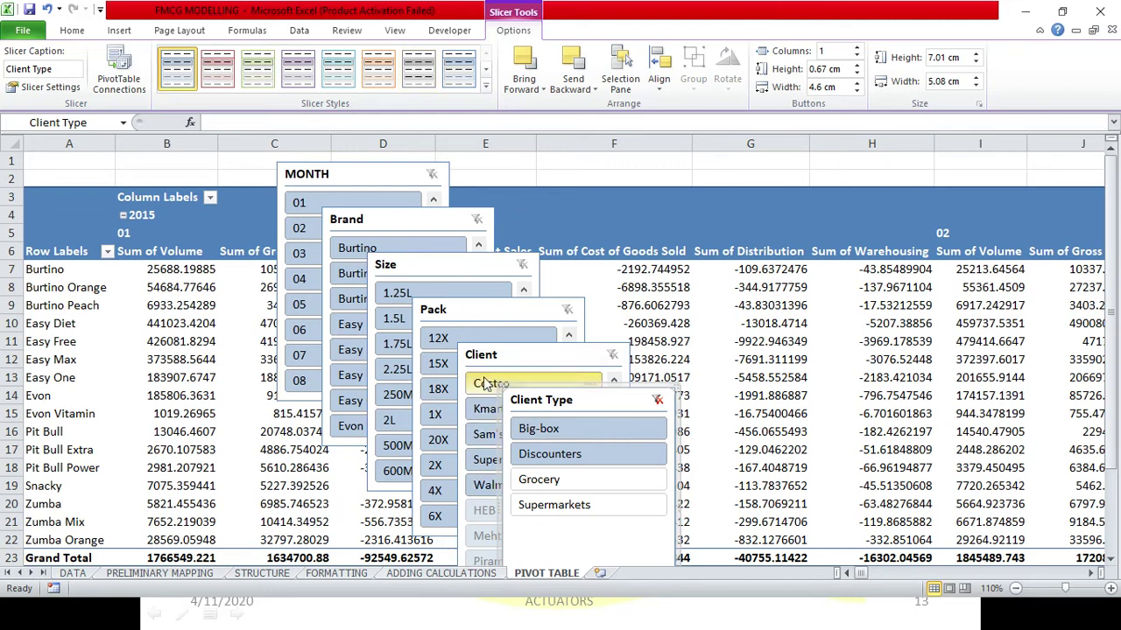
# Select all six slicers (MONTH, Brand, Size, Pack, Client, Client Type) and remove them from the pivot sheet
pyautogui.click(399, 171)
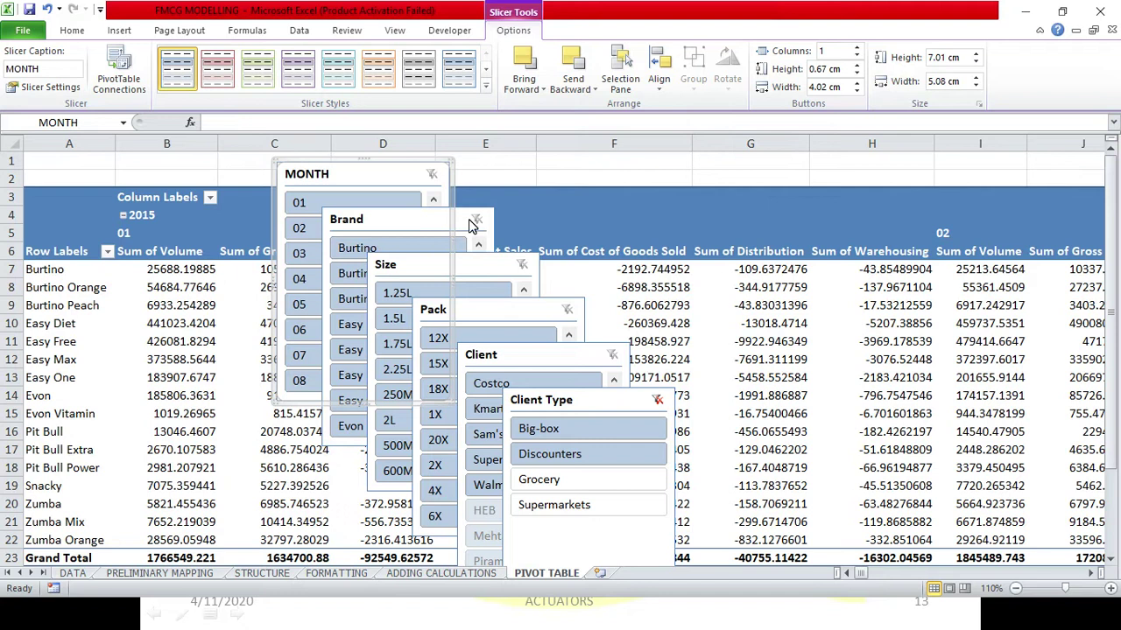
pyautogui.keyDown('ctrl'); pyautogui.click(468, 224); pyautogui.keyUp('ctrl')
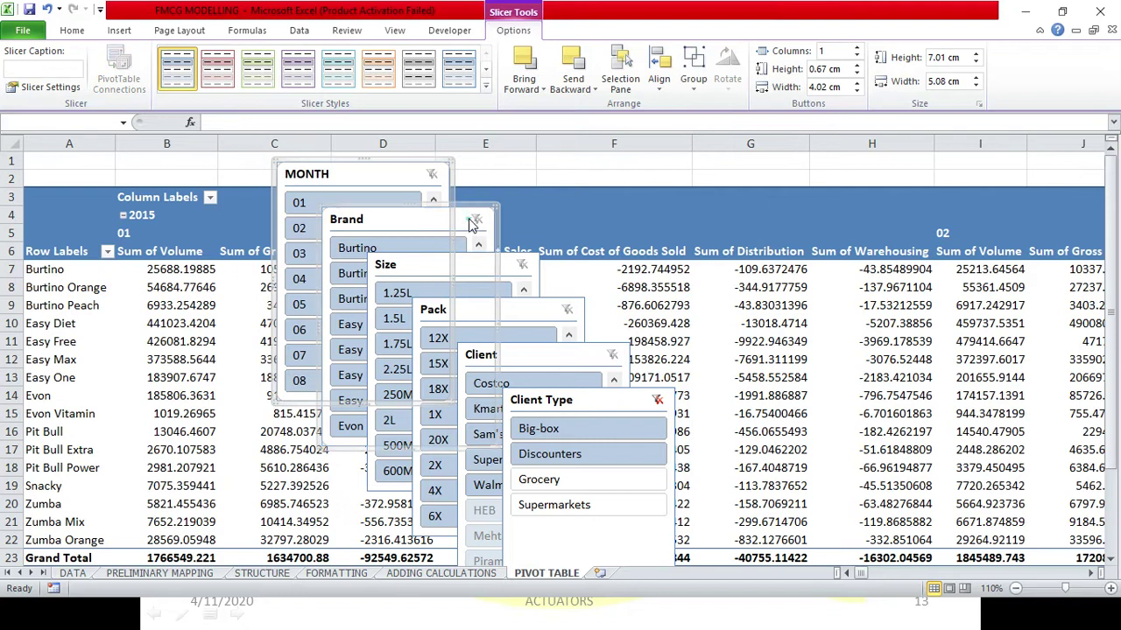
pyautogui.keyDown('ctrl'); pyautogui.click(511, 263); pyautogui.keyUp('ctrl')
pyautogui.keyDown('ctrl'); pyautogui.click(546, 311); pyautogui.keyUp('ctrl')
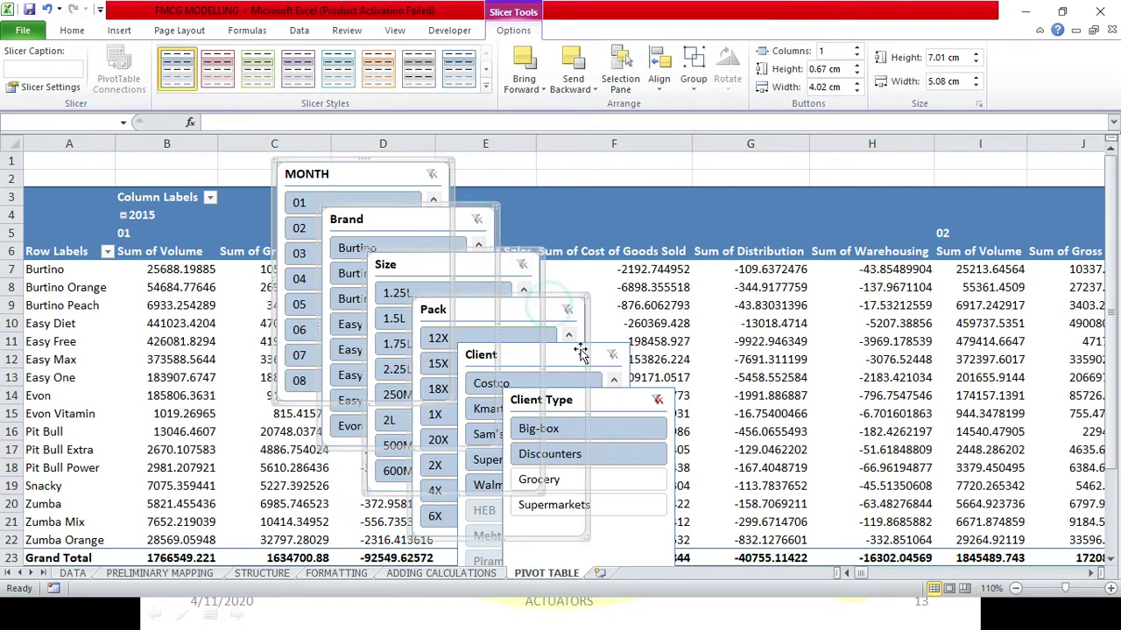
pyautogui.keyDown('ctrl'); pyautogui.click(608, 359); pyautogui.keyUp('ctrl')
pyautogui.keyDown('ctrl'); pyautogui.click(646, 399); pyautogui.keyUp('ctrl')
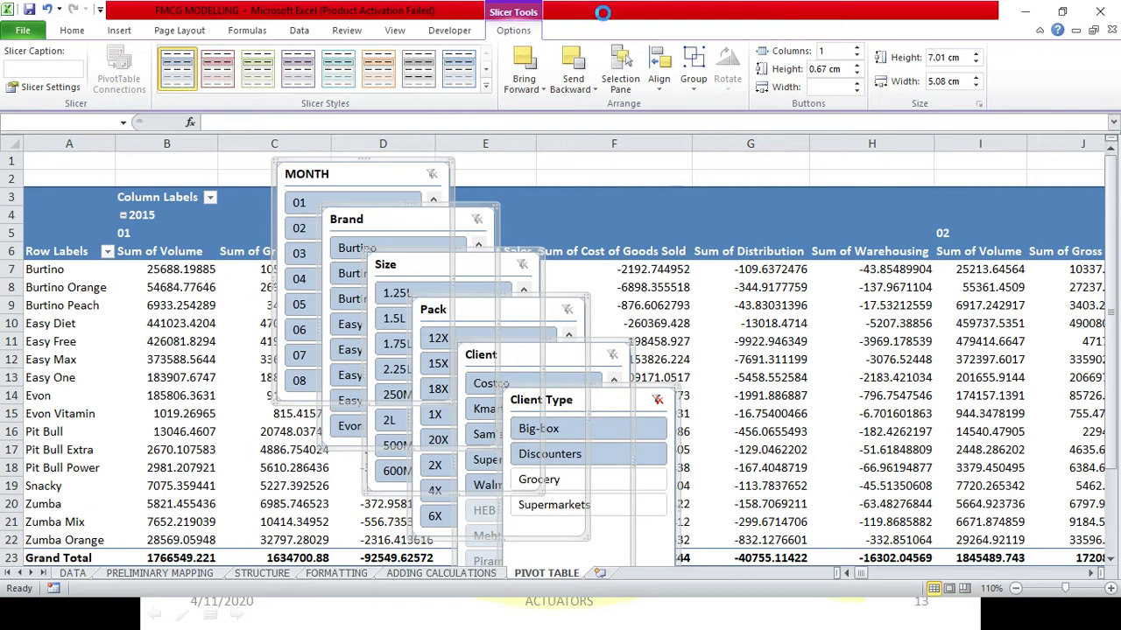
pyautogui.press('Delete')
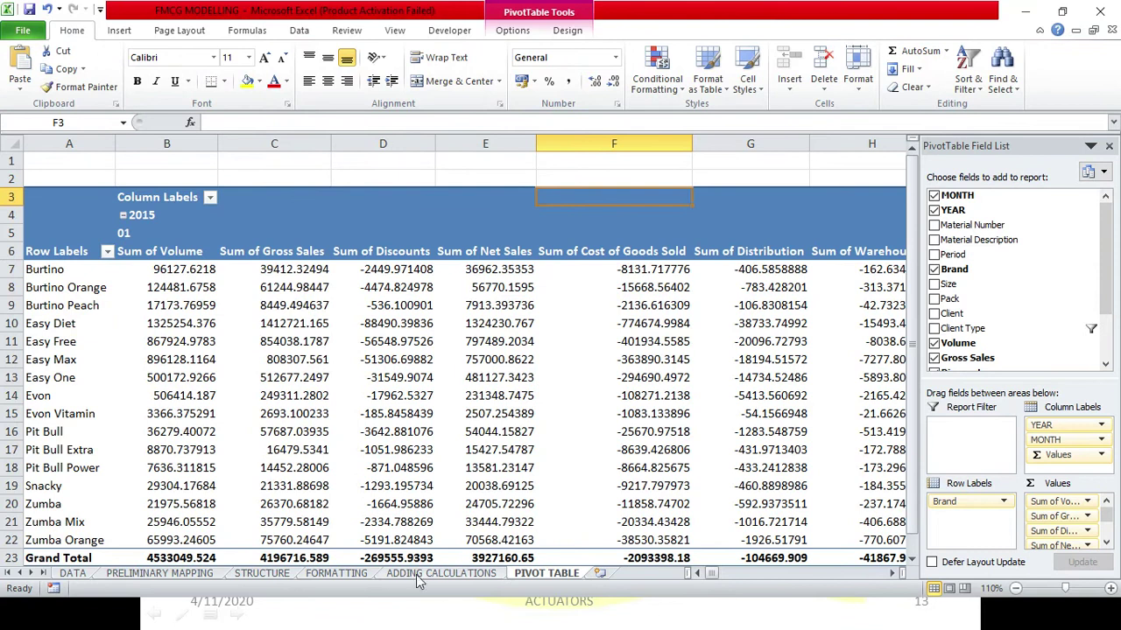
pyautogui.click(420, 560)
# Paste the six slicers onto ADDING CALCULATIONS and move MONTH to the top near column H
pyautogui.click(424, 573)
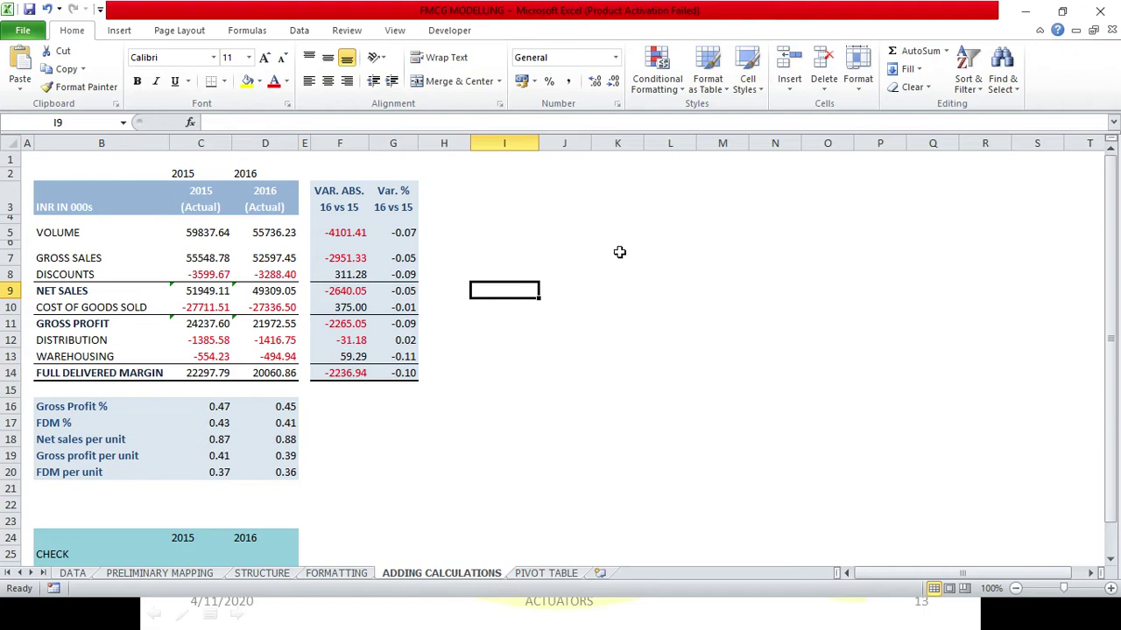
pyautogui.hotkey('ctrl', 'v')
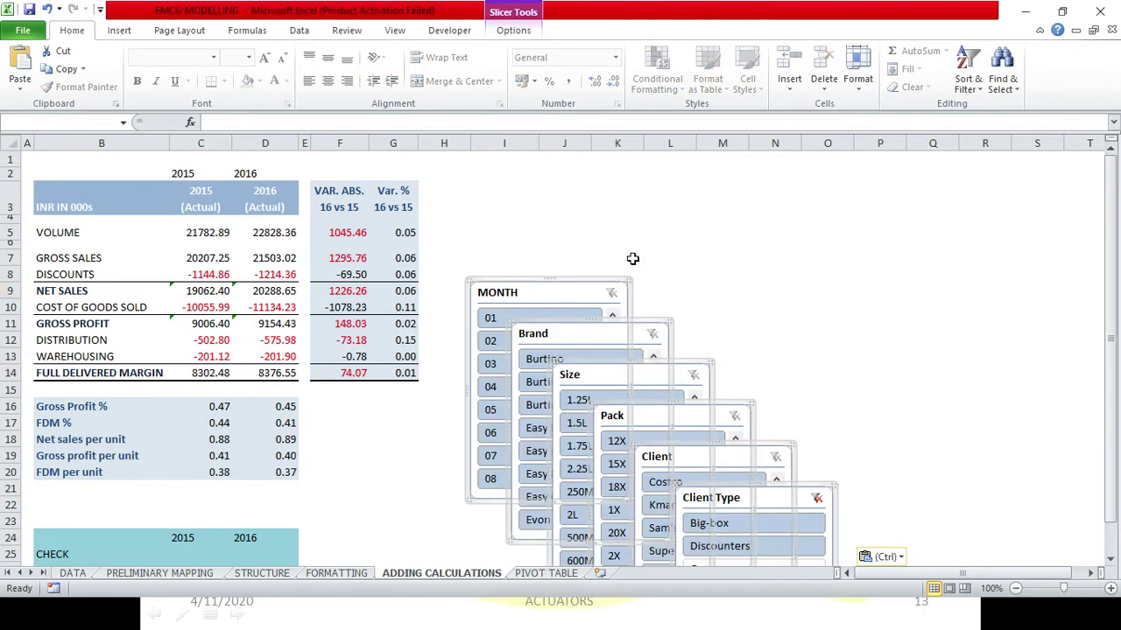
pyautogui.moveTo(632, 259); pyautogui.dragTo(650, 155)
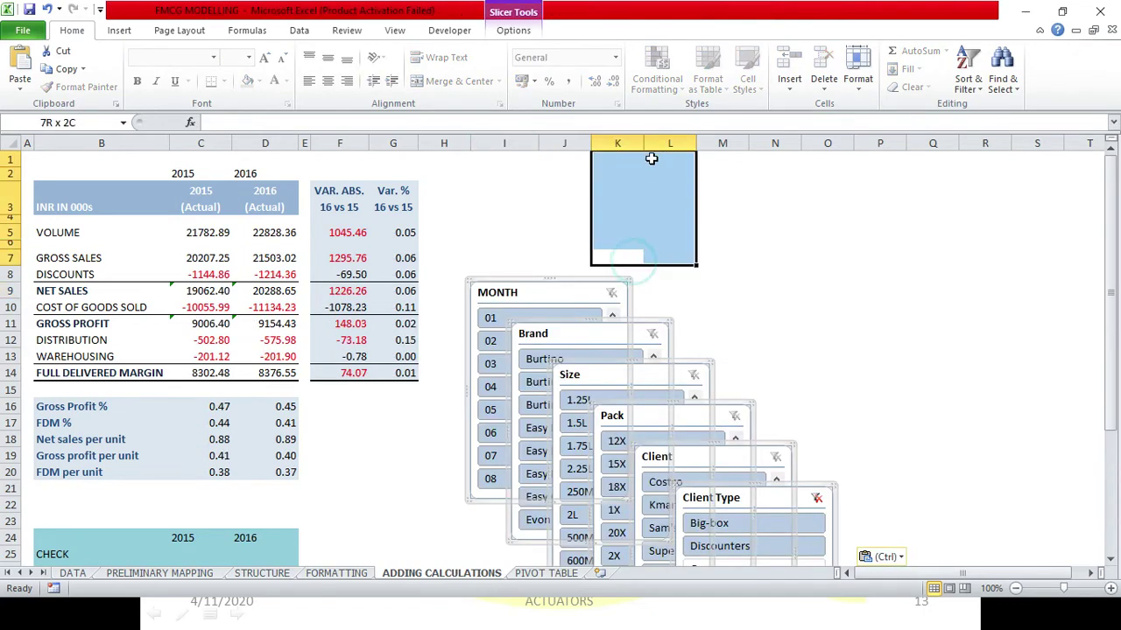
pyautogui.click(589, 294)
pyautogui.moveTo(590, 293); pyautogui.dragTo(560, 175)
# Line Brand, Size and Pack along the top, then drop Brand beneath MONTH and Size lower right
pyautogui.moveTo(627, 327)
pyautogui.mouseDown()
pyautogui.moveTo(713, 167)
pyautogui.moveTo(720, 191)
pyautogui.mouseUp()
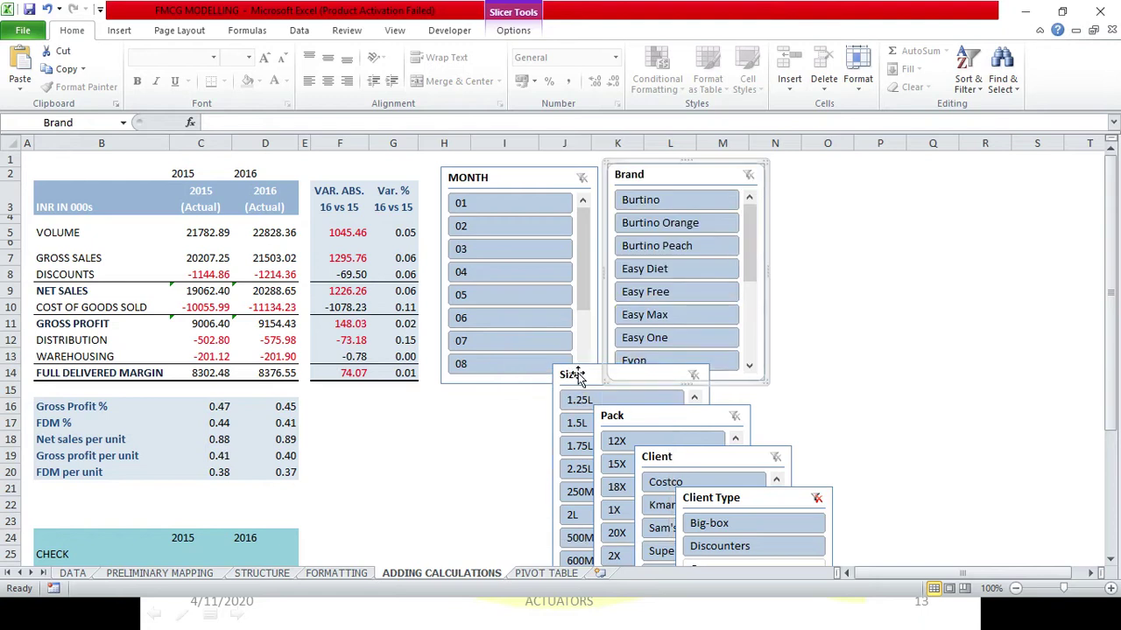
pyautogui.moveTo(587, 374); pyautogui.dragTo(809, 174)
pyautogui.moveTo(692, 416); pyautogui.dragTo(1038, 170)
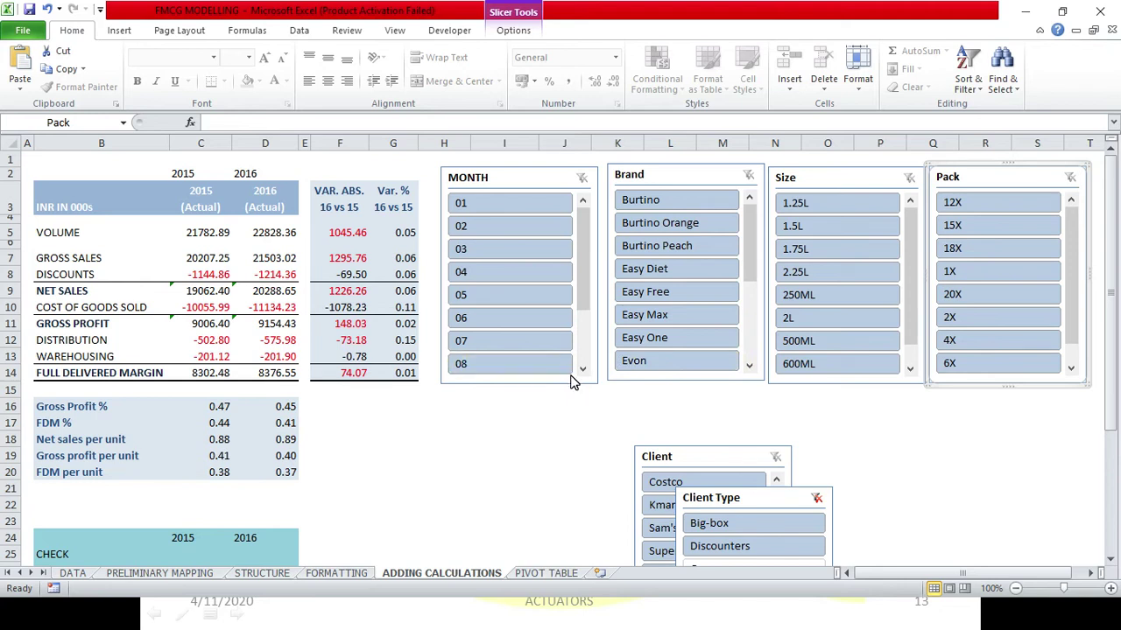
pyautogui.moveTo(698, 175)
pyautogui.mouseDown()
pyautogui.moveTo(679, 313)
pyautogui.moveTo(563, 427)
pyautogui.mouseUp()
pyautogui.moveTo(814, 175)
pyautogui.mouseDown()
pyautogui.moveTo(930, 526)
pyautogui.moveTo(929, 472)
pyautogui.mouseUp()
# Adjust the MONTH slicer's size and position by dragging its edges
pyautogui.click(541, 181)
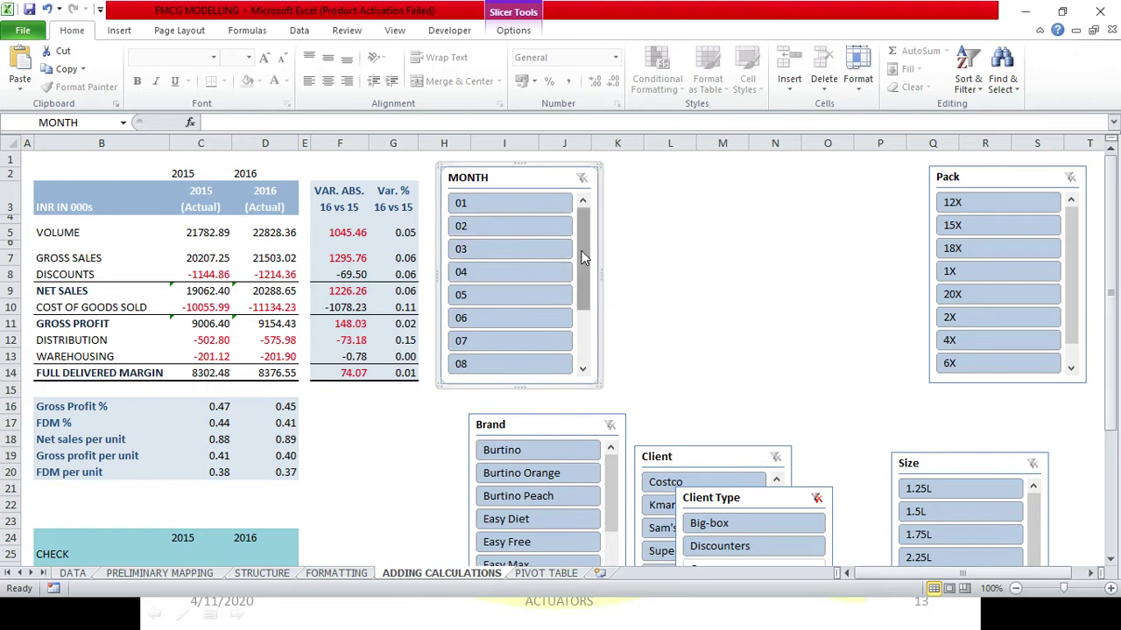
pyautogui.moveTo(584, 256); pyautogui.dragTo(580, 306)
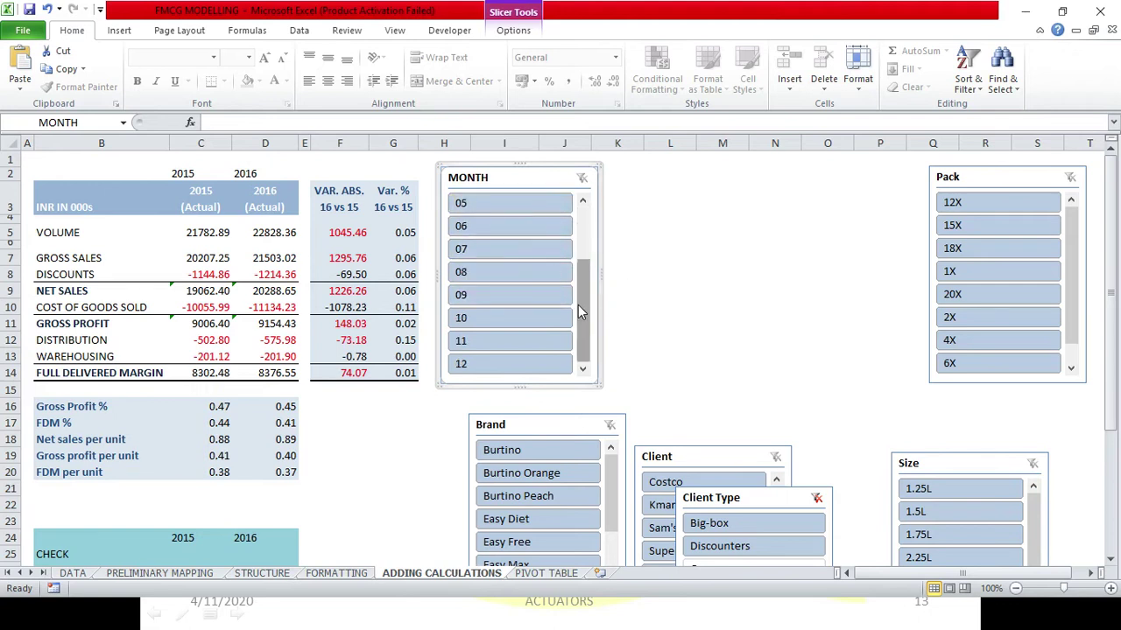
pyautogui.moveTo(580, 297); pyautogui.dragTo(509, 203)
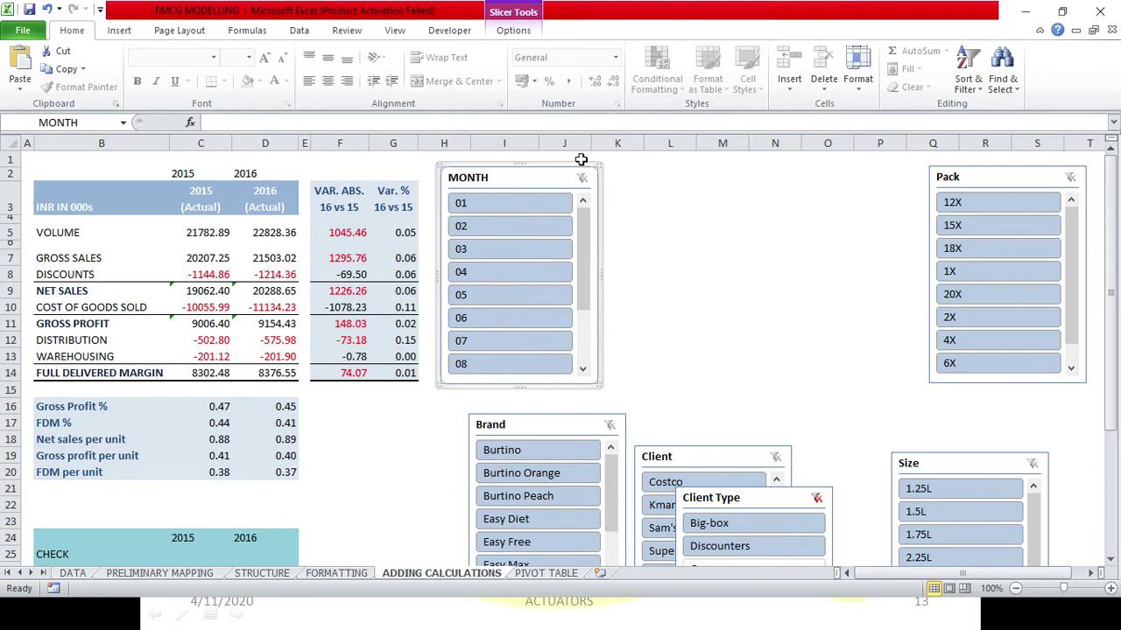
pyautogui.moveTo(583, 233); pyautogui.dragTo(568, 320)
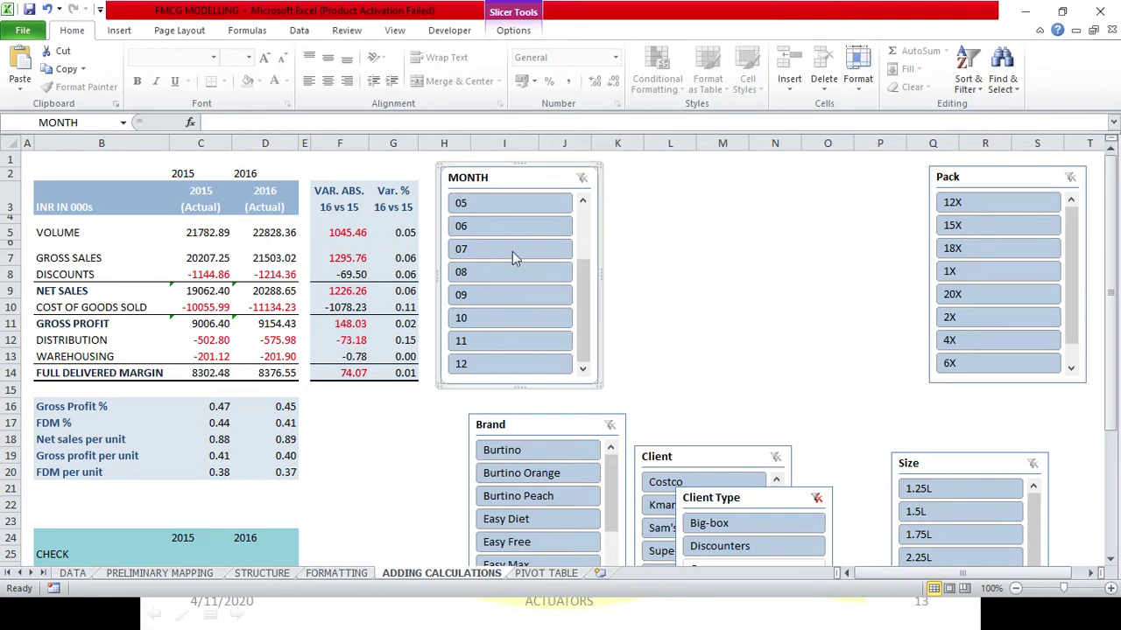
pyautogui.moveTo(587, 305); pyautogui.dragTo(587, 248)
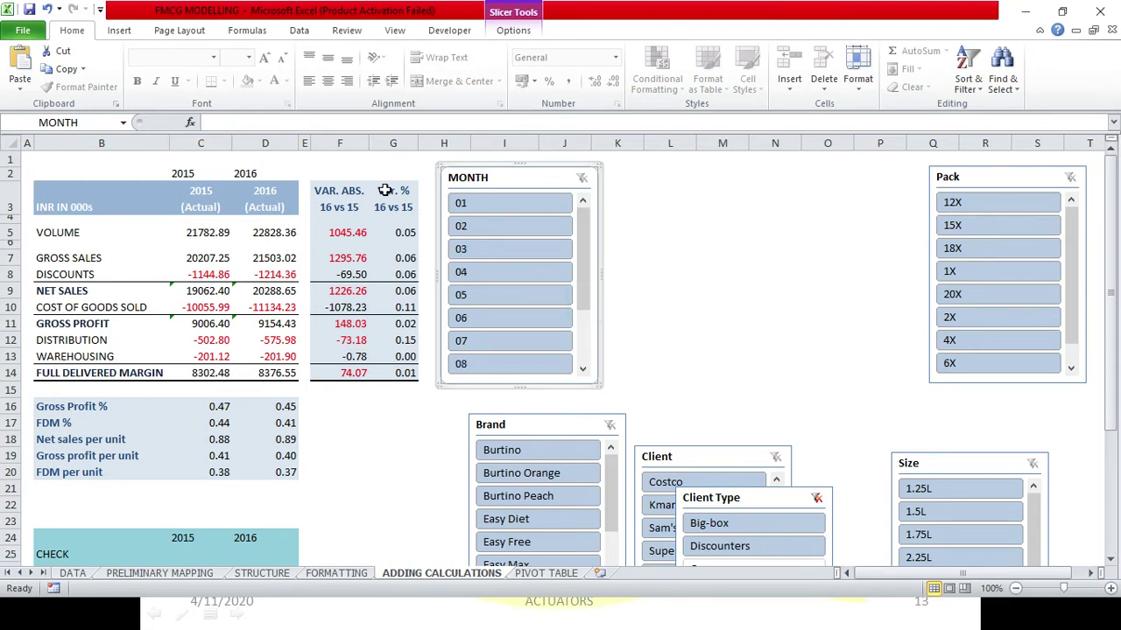
# Set the MONTH slicer's Position and Layout to three columns of buttons
pyautogui.rightClick(541, 175)
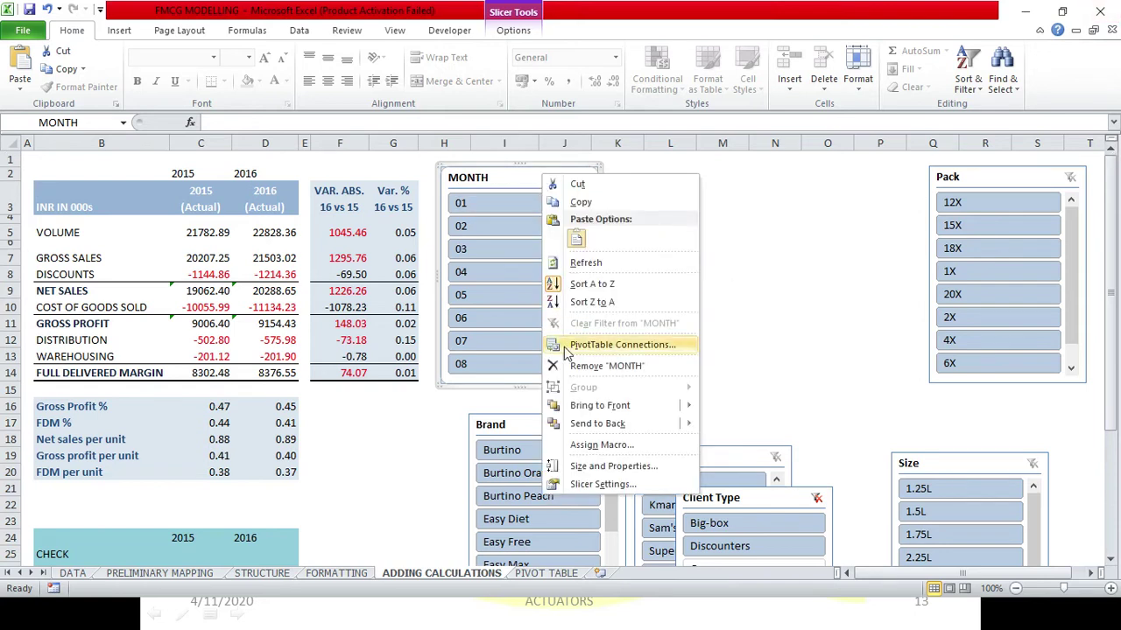
pyautogui.click(622, 467)
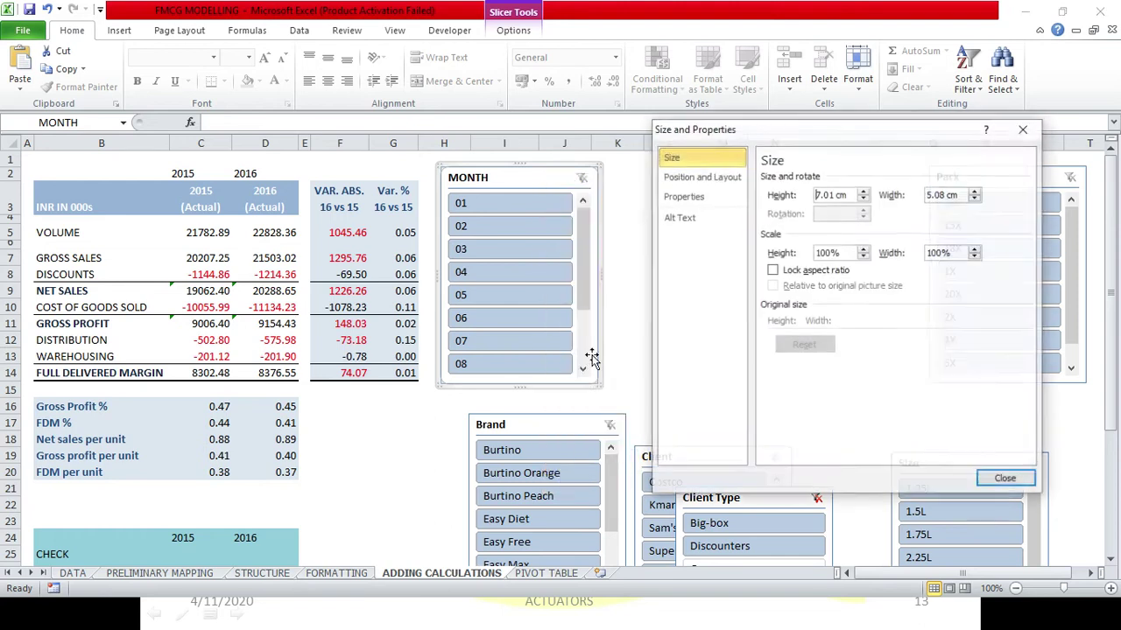
pyautogui.moveTo(784, 129)
pyautogui.mouseDown()
pyautogui.moveTo(764, 130)
pyautogui.moveTo(767, 82)
pyautogui.mouseUp()
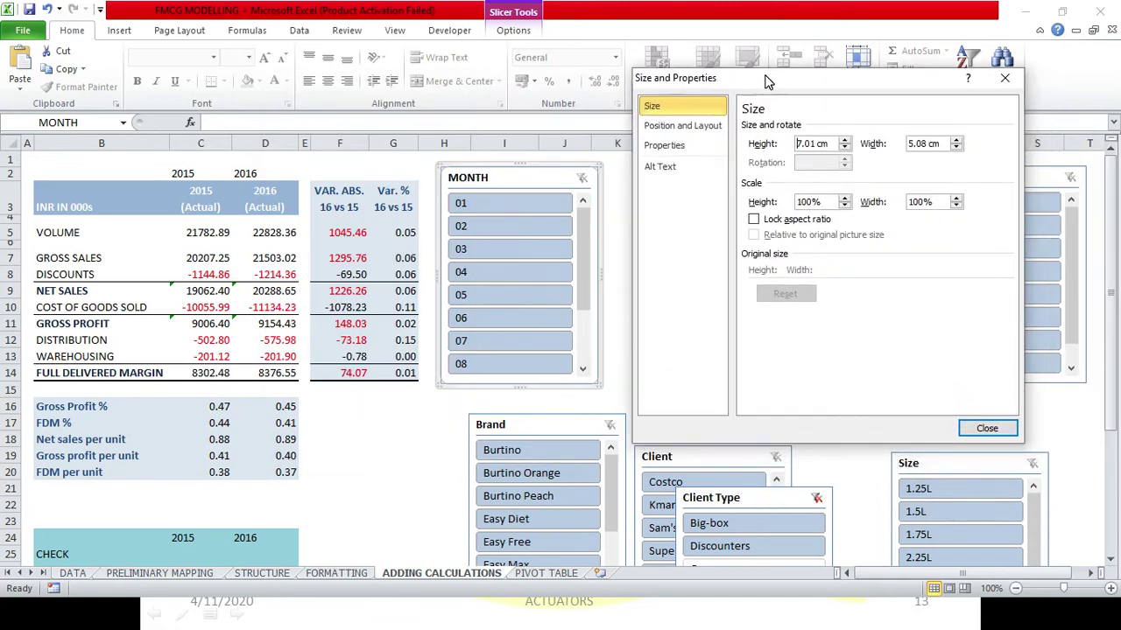
pyautogui.click(678, 143)
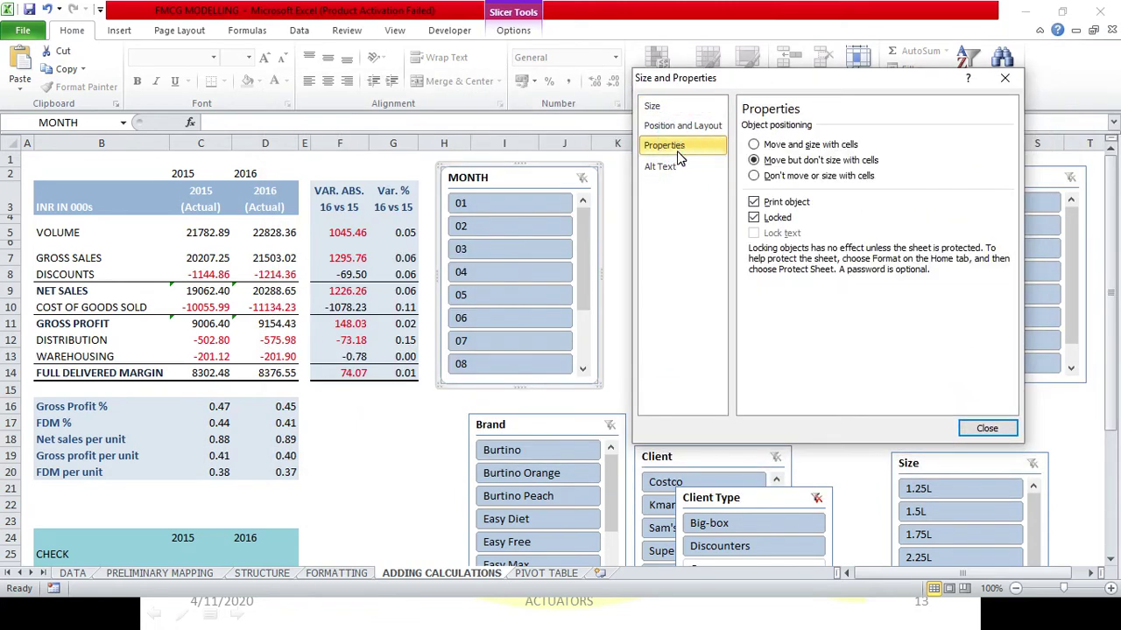
pyautogui.click(675, 125)
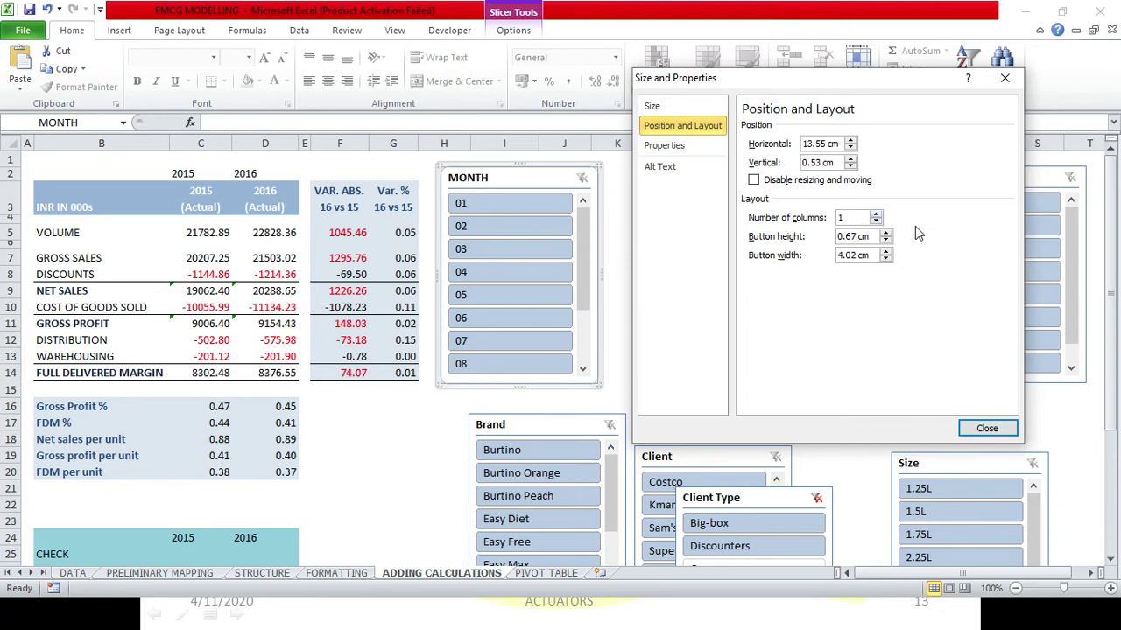
pyautogui.click(876, 215)
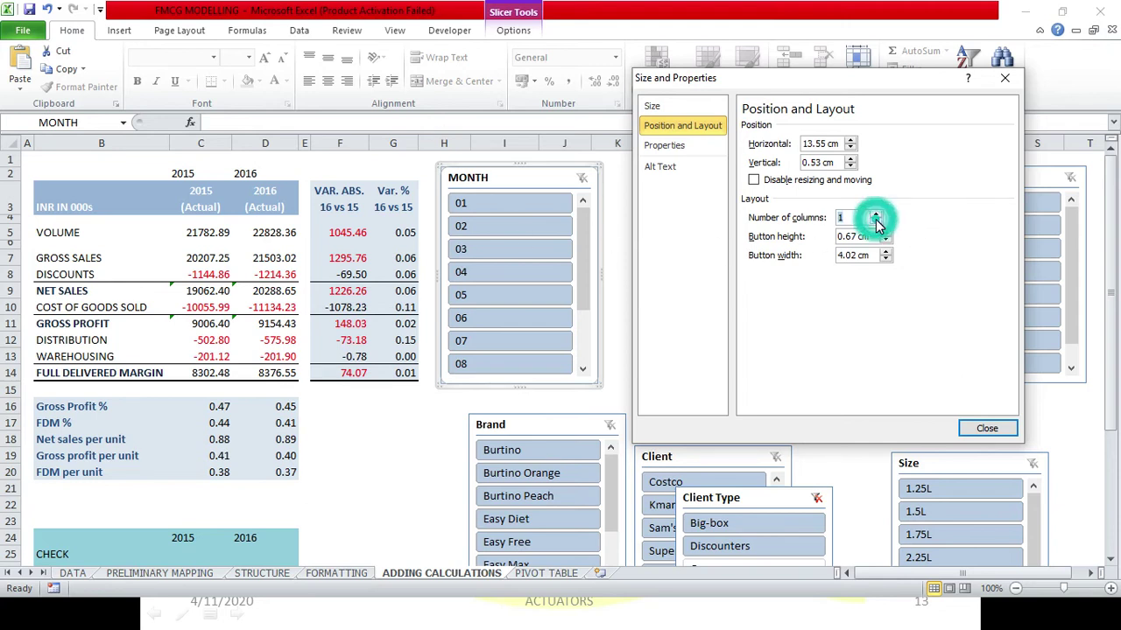
pyautogui.click(876, 215)
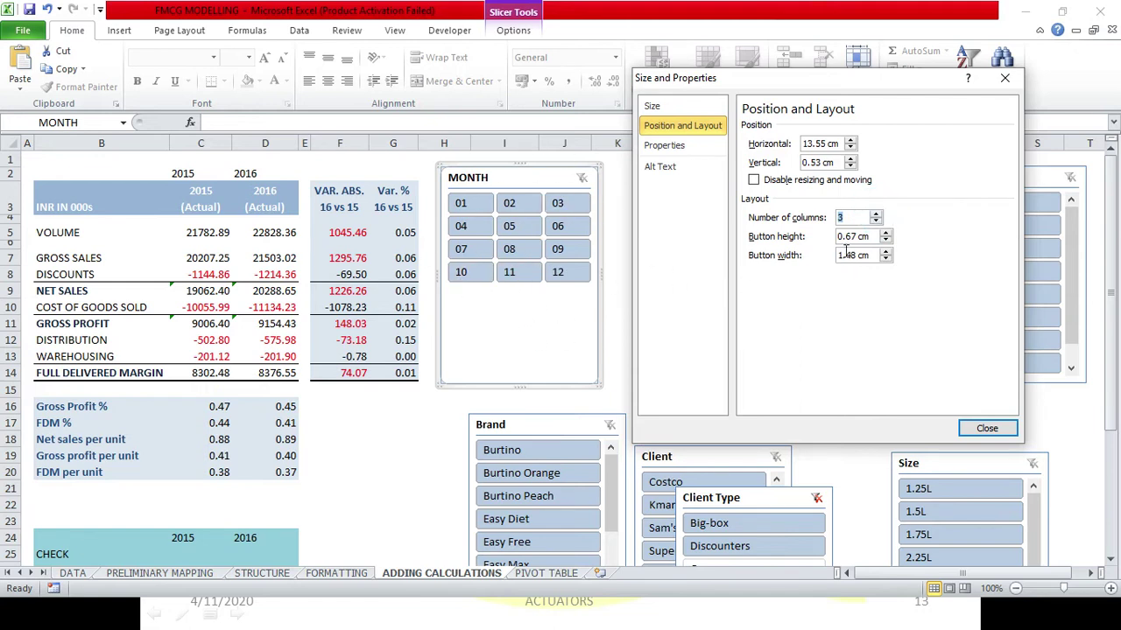
# Widen the month buttons to 1.8 cm and shorten the MONTH slicer to fit them
pyautogui.moveTo(848, 86); pyautogui.dragTo(914, 83)
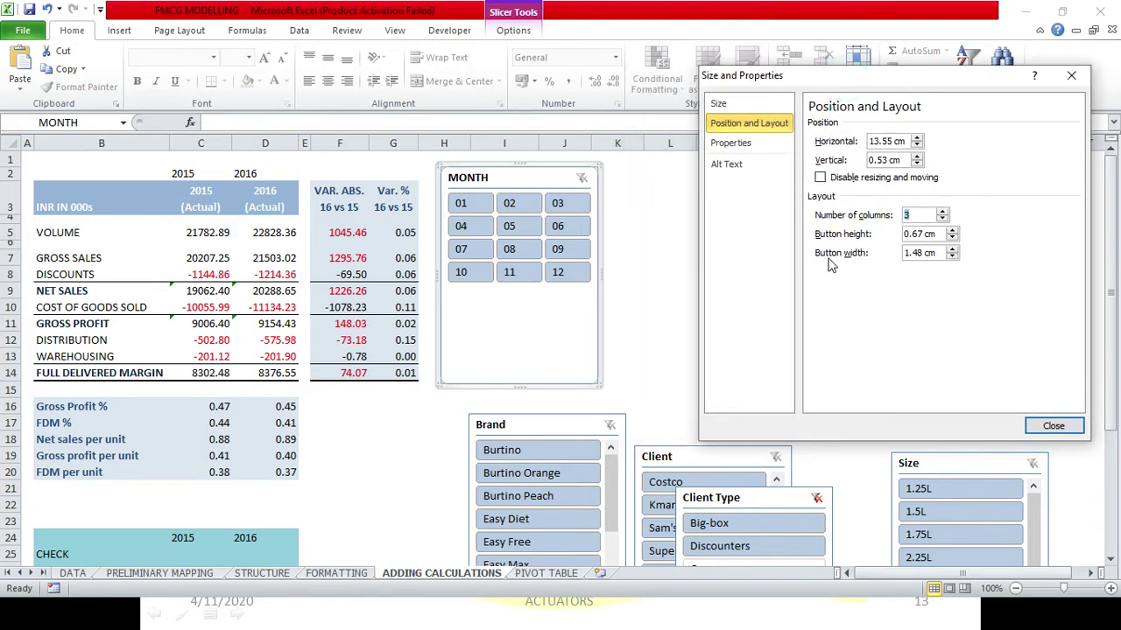
pyautogui.click(951, 249)
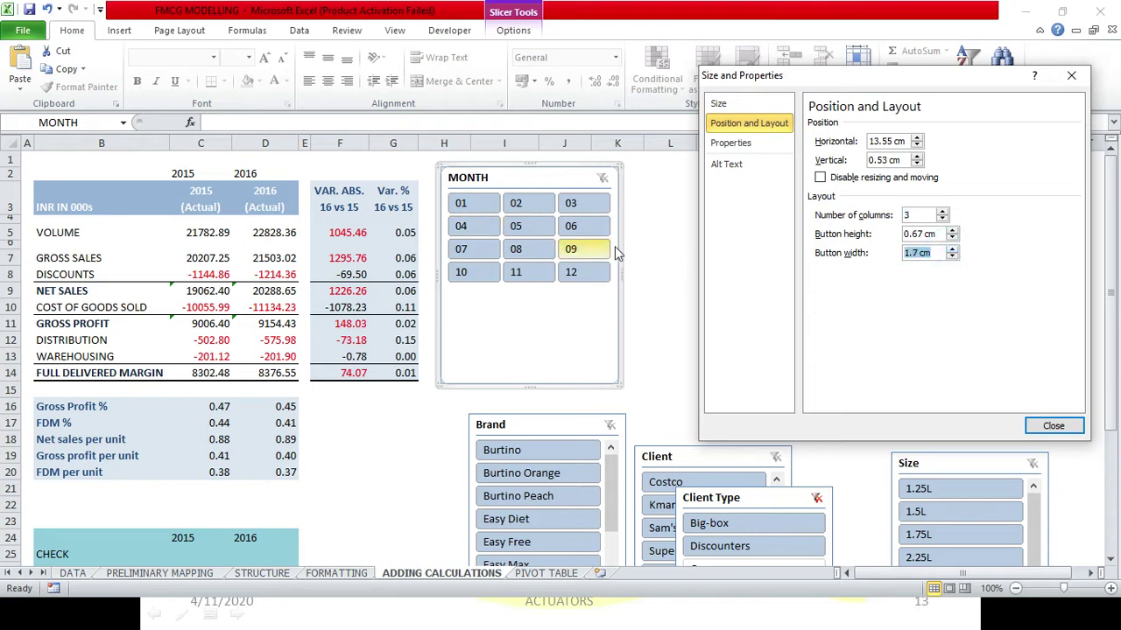
pyautogui.click(952, 250)
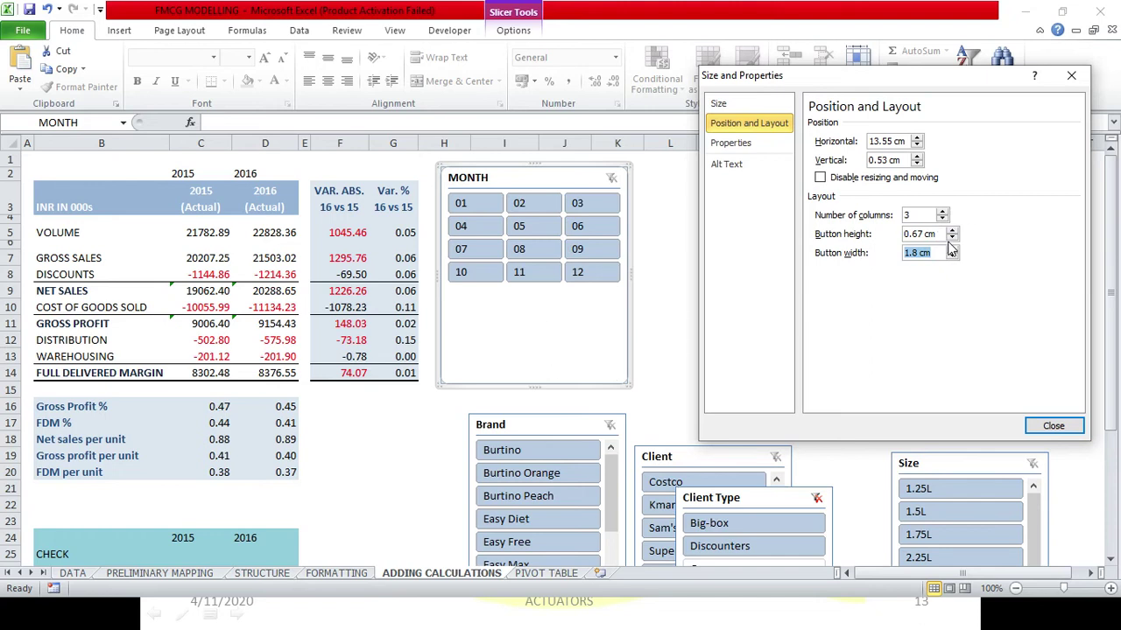
pyautogui.click(1071, 75)
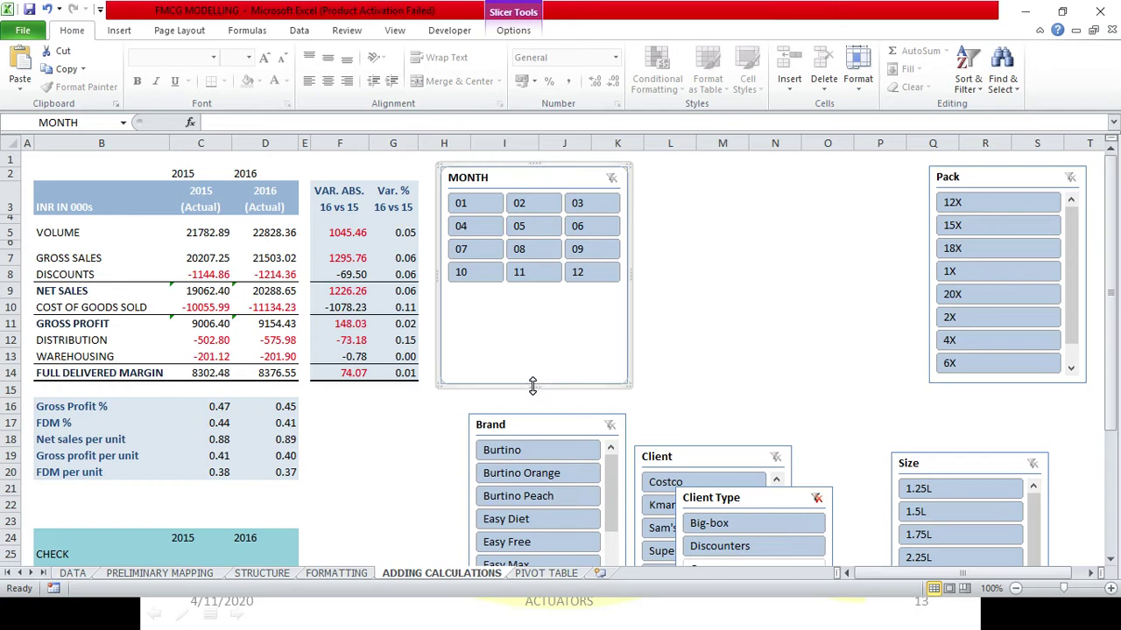
pyautogui.moveTo(532, 386); pyautogui.dragTo(543, 295)
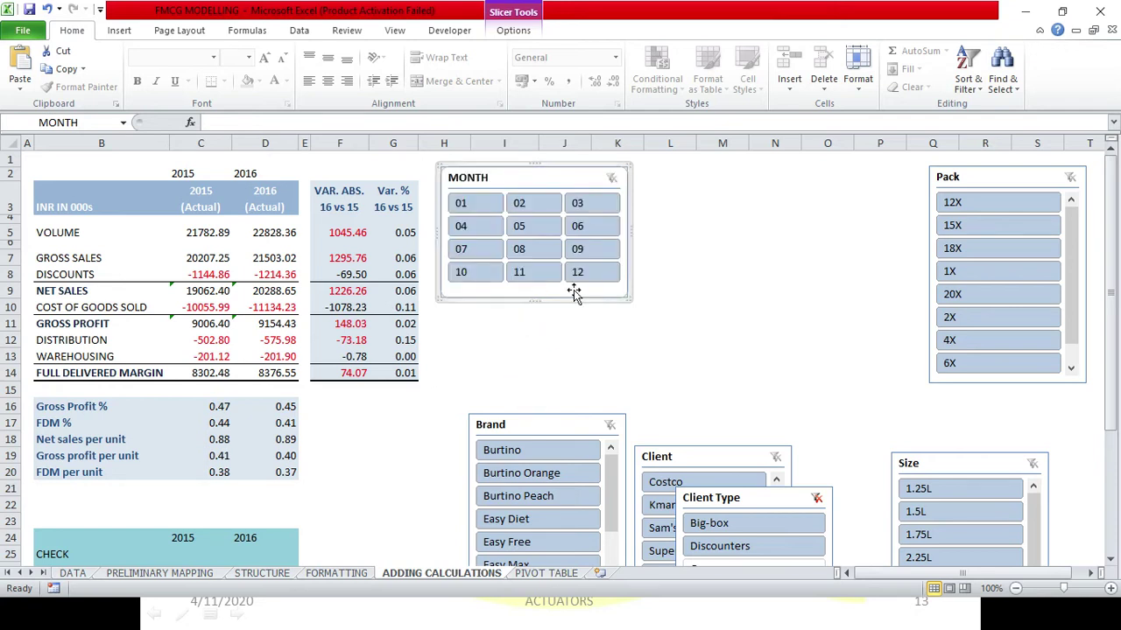
pyautogui.click(707, 270)
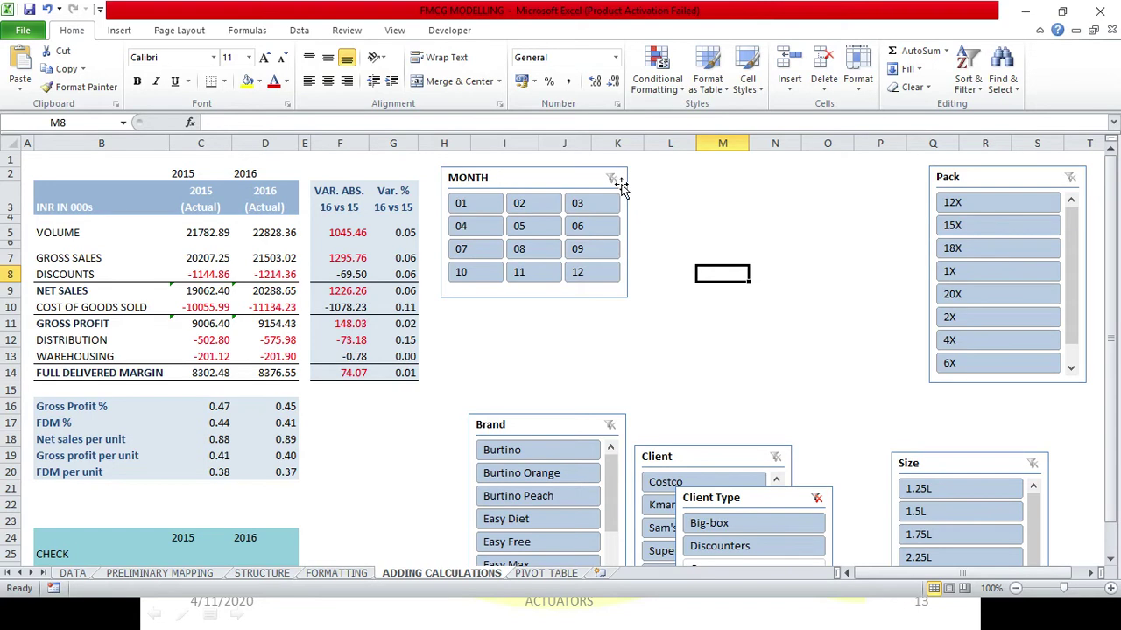
# Place the Brand slicer right beside MONTH at the top and the Pack slicer beneath MONTH
pyautogui.moveTo(567, 422)
pyautogui.mouseDown()
pyautogui.moveTo(762, 197)
pyautogui.moveTo(746, 180)
pyautogui.mouseUp()
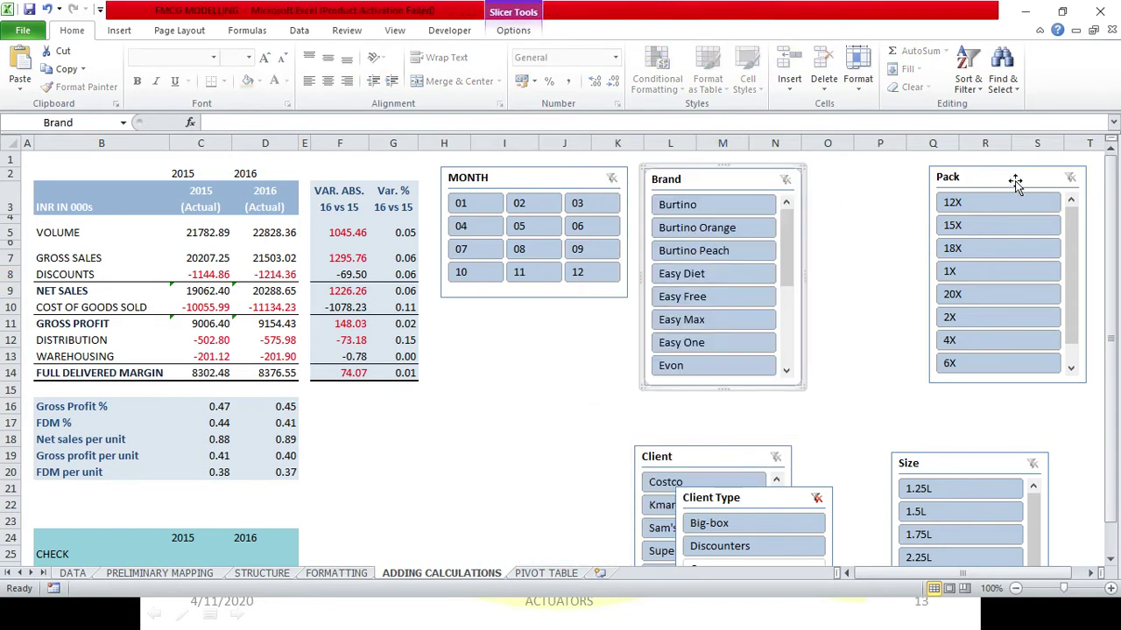
pyautogui.moveTo(1013, 180); pyautogui.dragTo(524, 413)
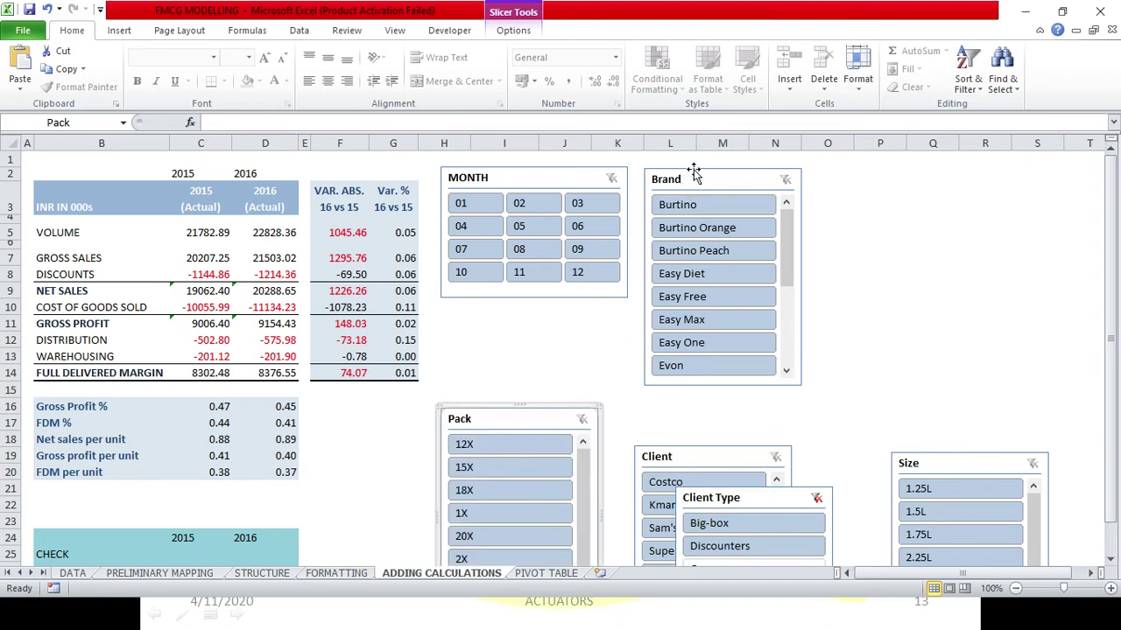
pyautogui.moveTo(689, 175); pyautogui.dragTo(677, 172)
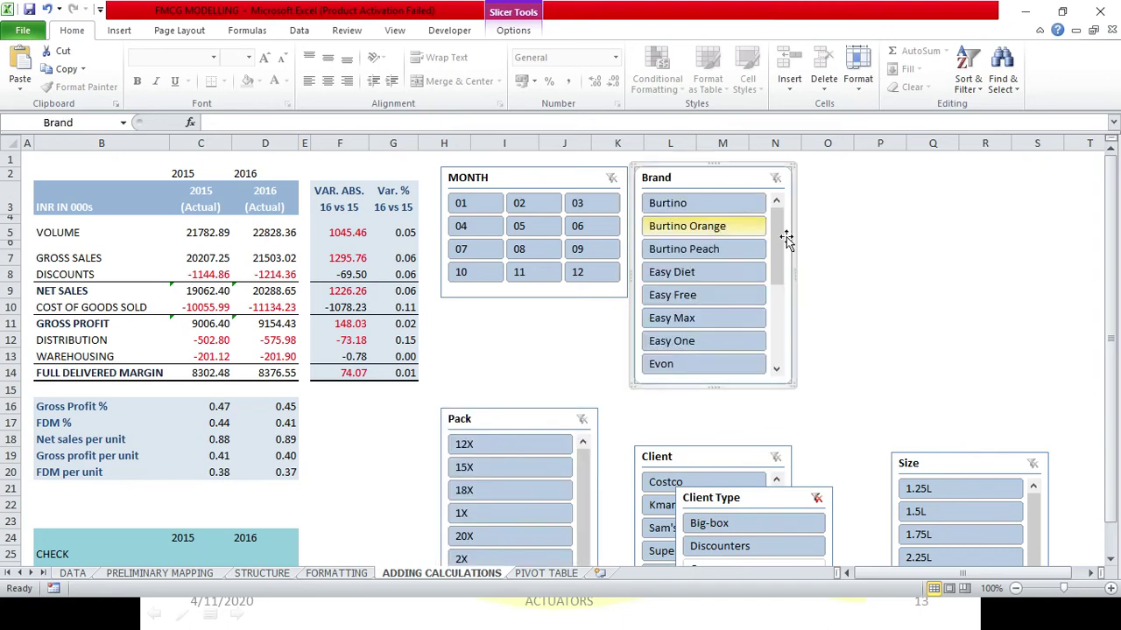
pyautogui.click(862, 233)
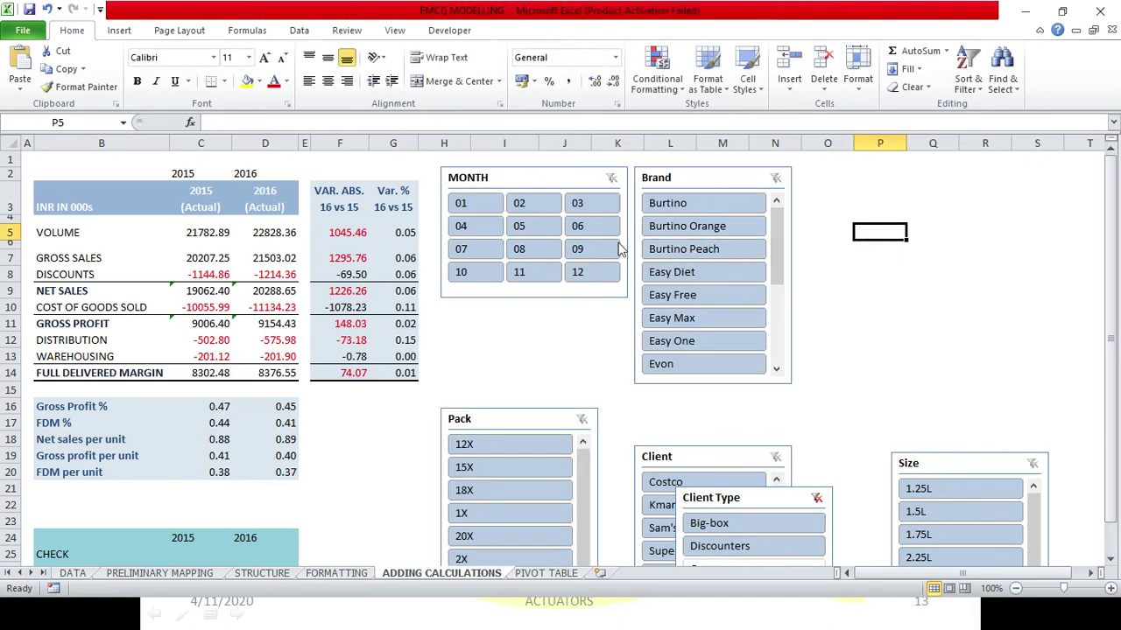
pyautogui.rightClick(712, 180)
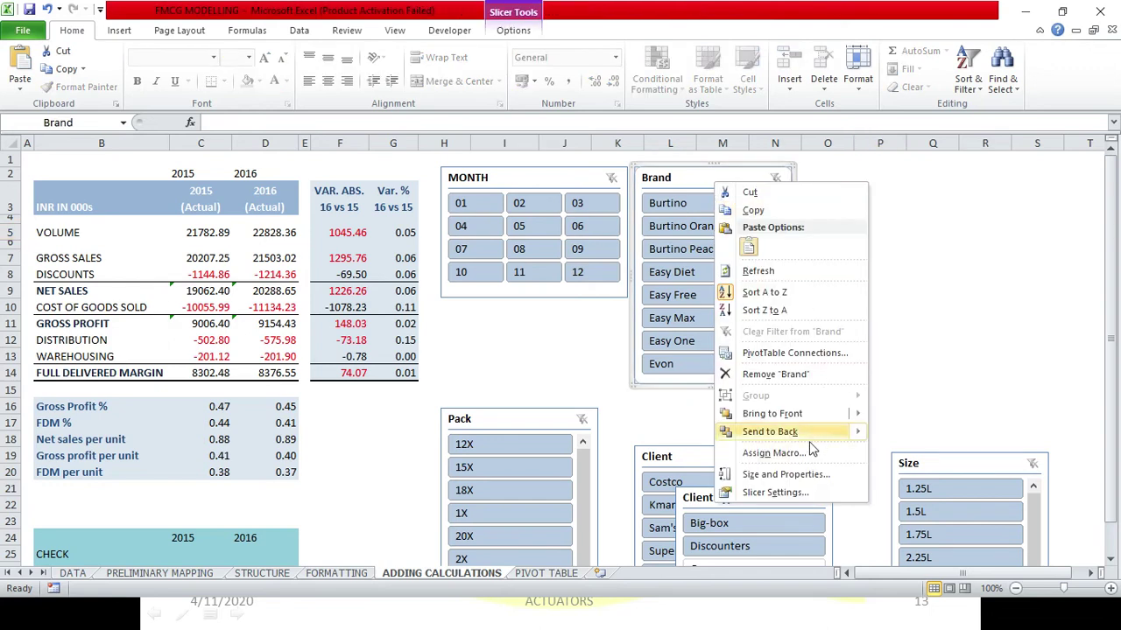
# Set the Brand slicer's Position and Layout to three columns
pyautogui.click(798, 477)
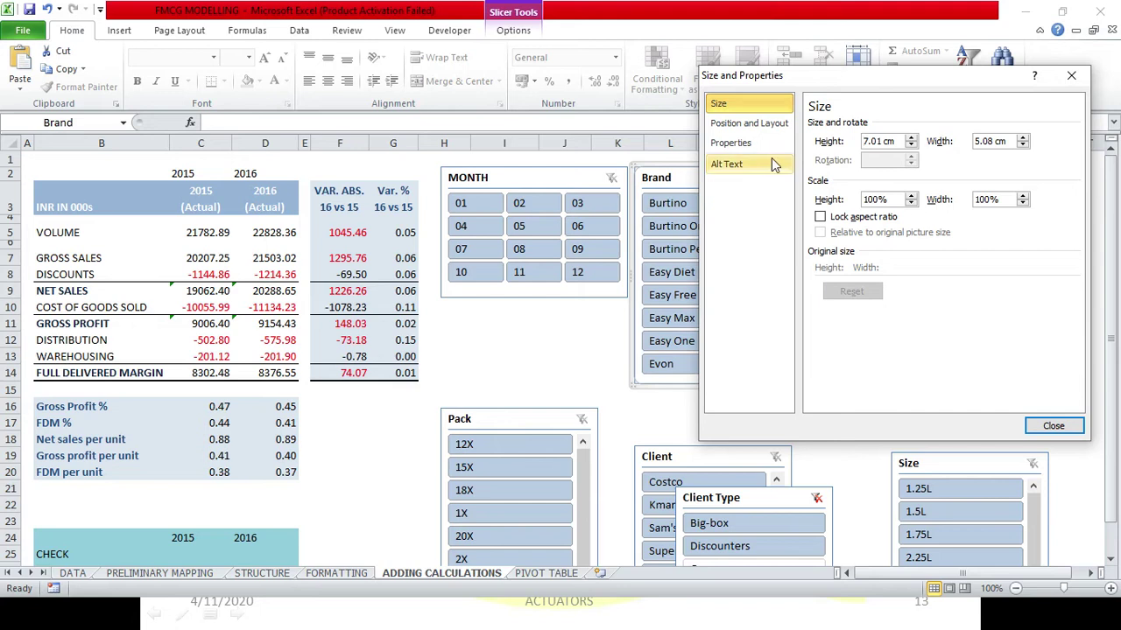
pyautogui.click(751, 123)
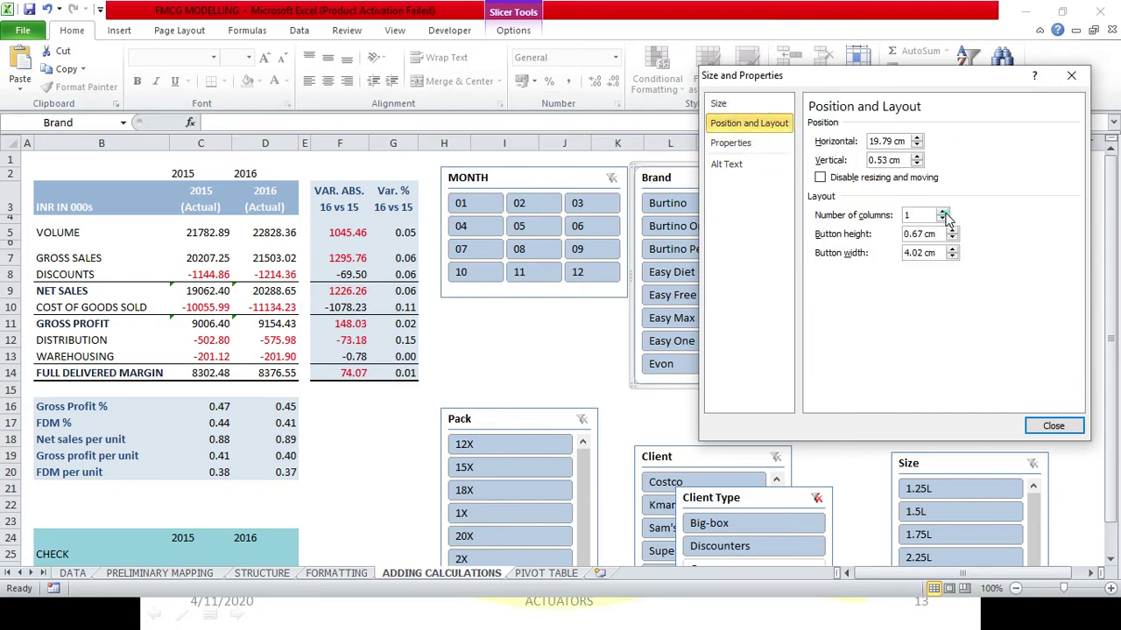
pyautogui.click(943, 213)
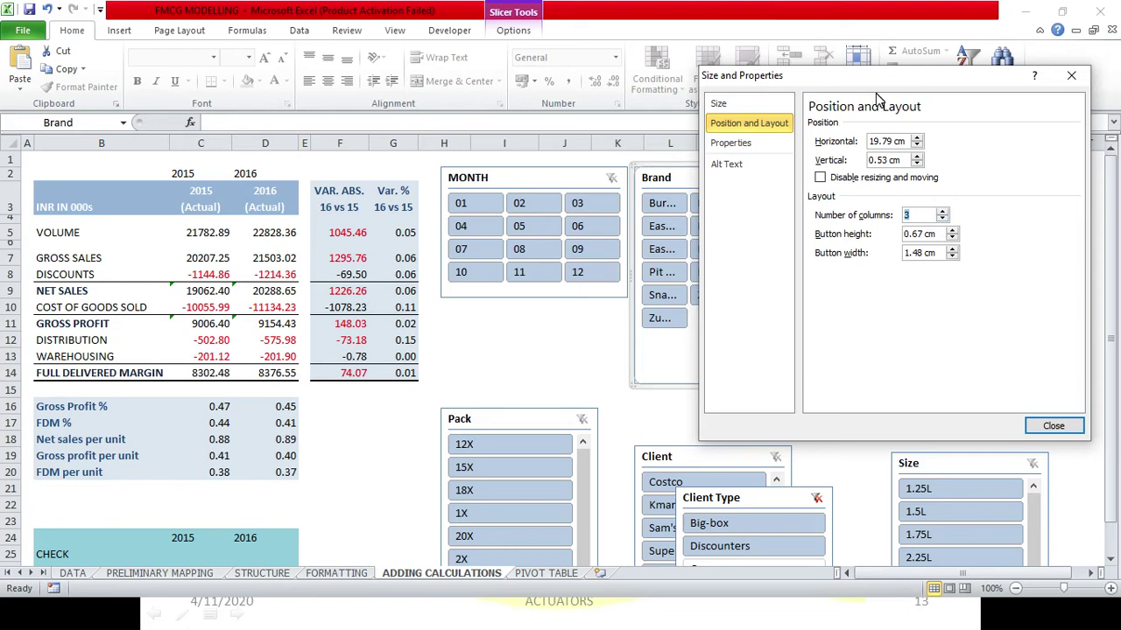
pyautogui.moveTo(913, 83); pyautogui.dragTo(337, 120)
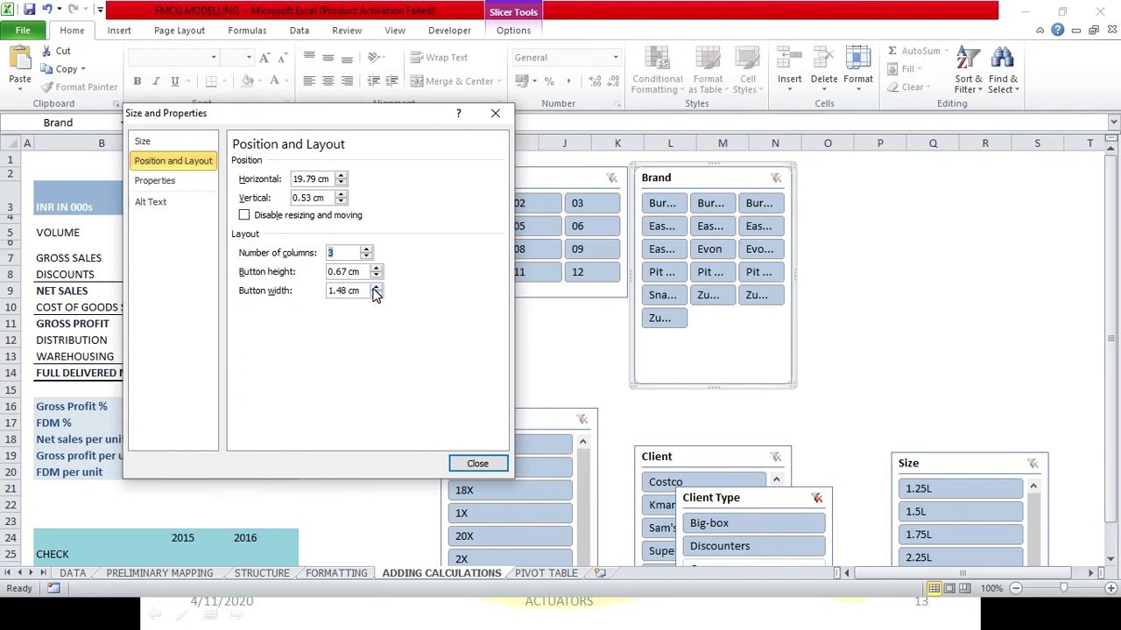
# Widen the brand buttons to 4.7 cm and shorten the Brand slicer from the bottom
pyautogui.click(375, 289)
pyautogui.click(376, 289)
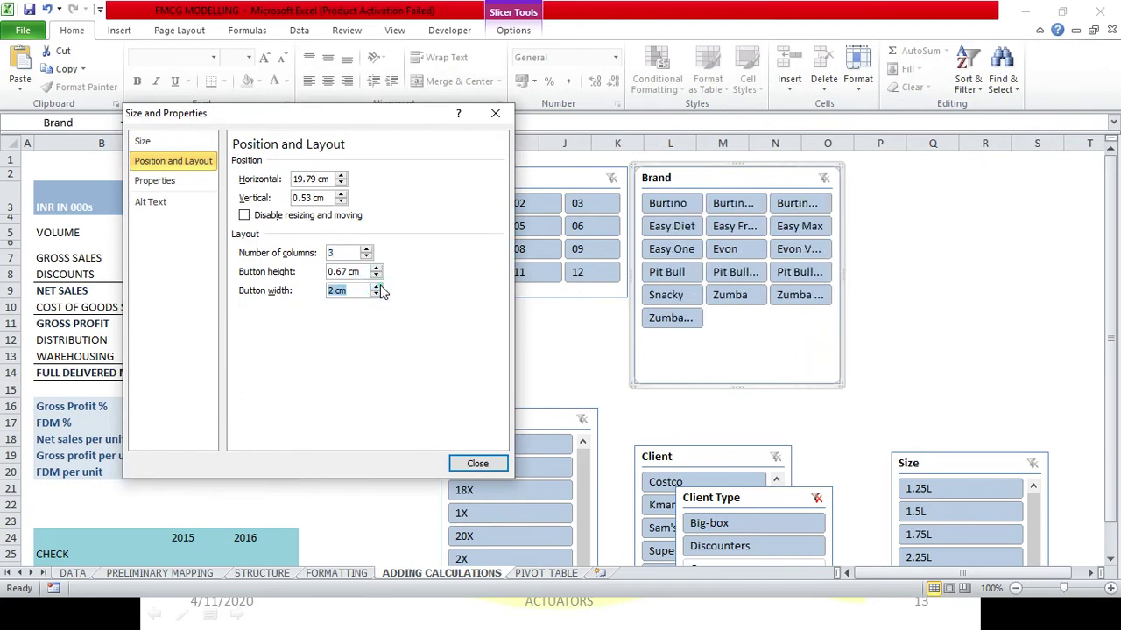
pyautogui.click(375, 289)
pyautogui.click(377, 290)
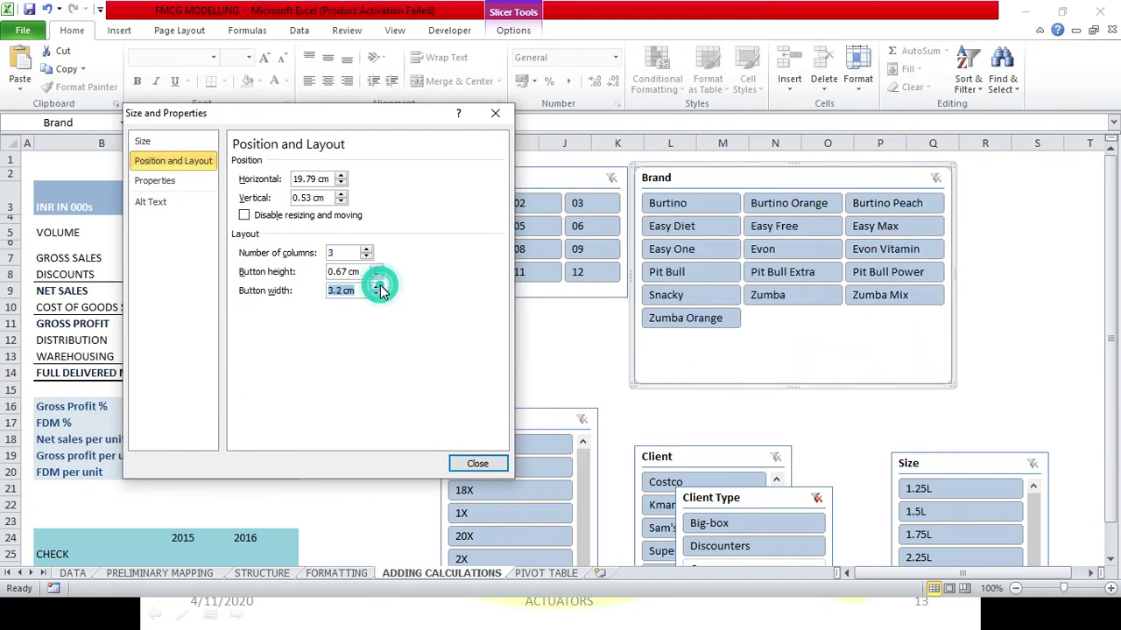
pyautogui.click(376, 289)
pyautogui.click(376, 289)
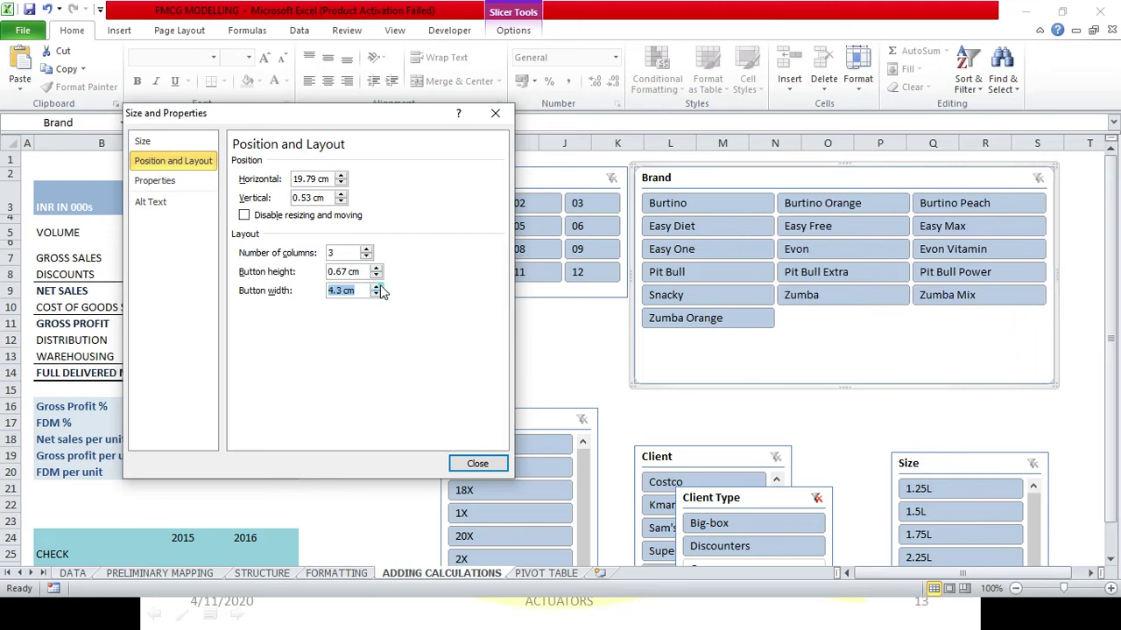
pyautogui.click(376, 289)
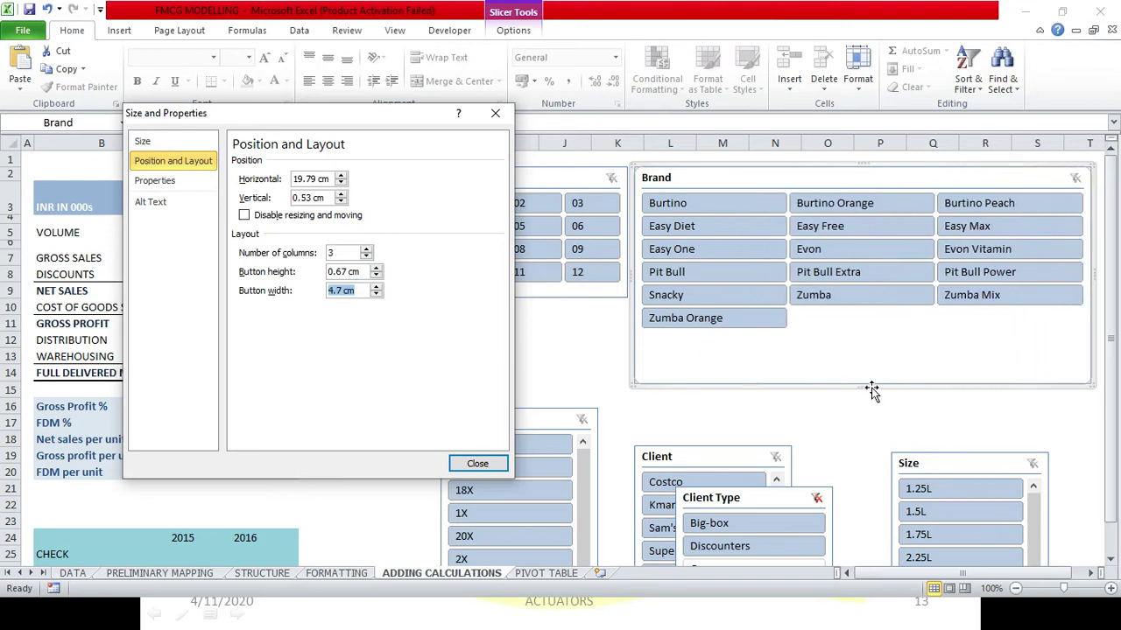
pyautogui.moveTo(862, 384); pyautogui.dragTo(845, 314)
pyautogui.moveTo(1093, 234); pyautogui.dragTo(1094, 234)
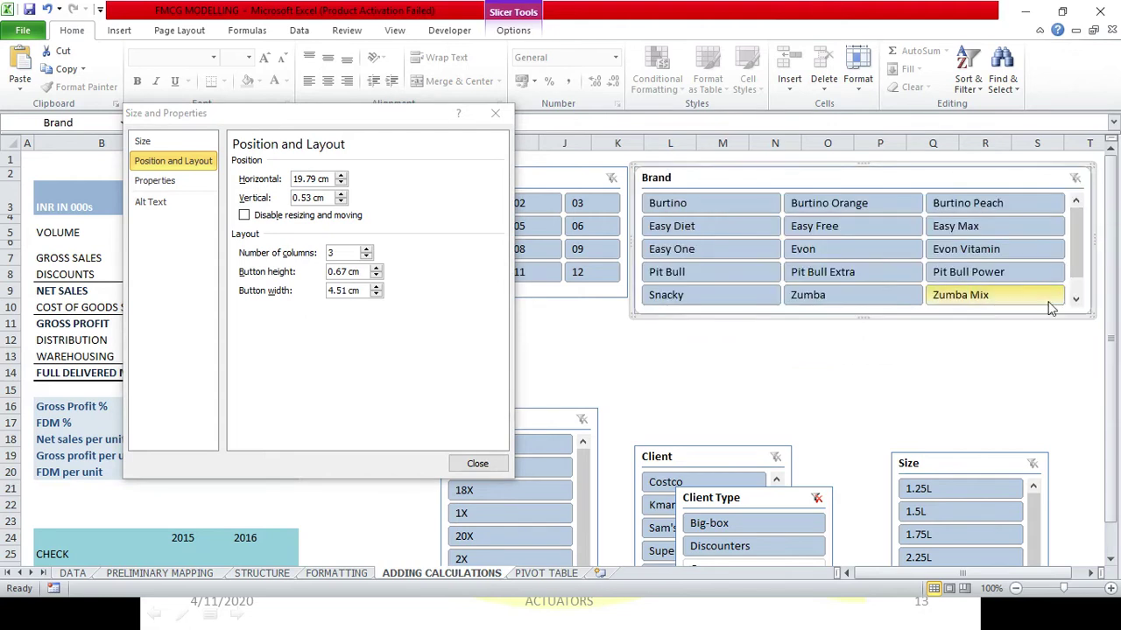
pyautogui.click(998, 364)
pyautogui.scroll(-1, 1078, 242)
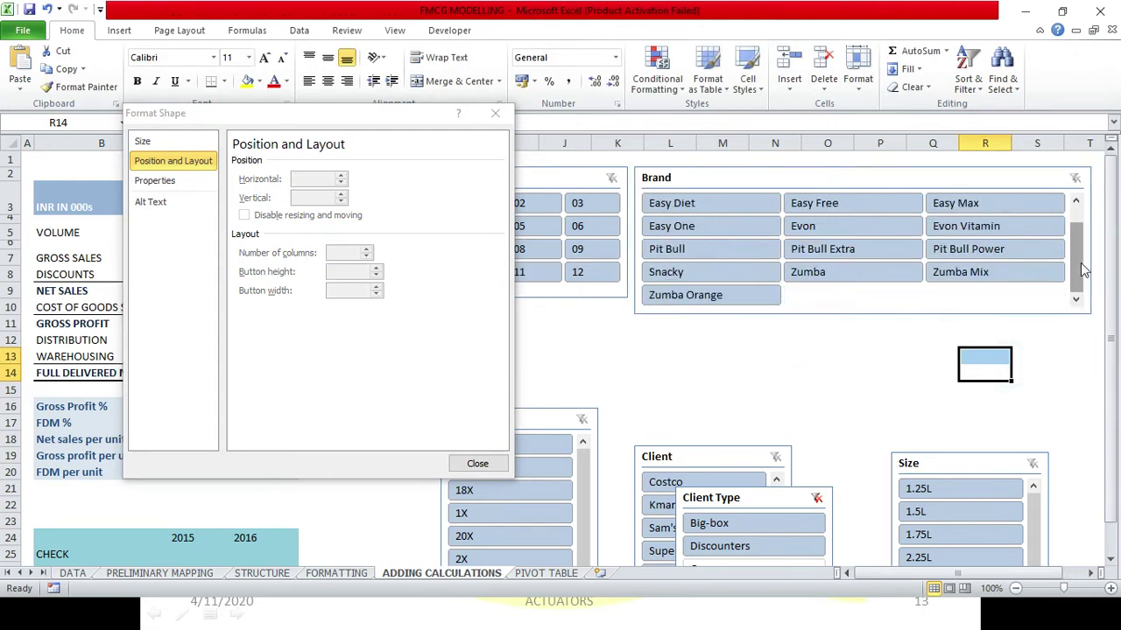
pyautogui.scroll(1, 1081, 258)
# Shorten the Brand slicer further from its bottom edge
pyautogui.moveTo(400, 122)
pyautogui.mouseDown()
pyautogui.moveTo(823, 125)
pyautogui.moveTo(247, 87)
pyautogui.mouseUp()
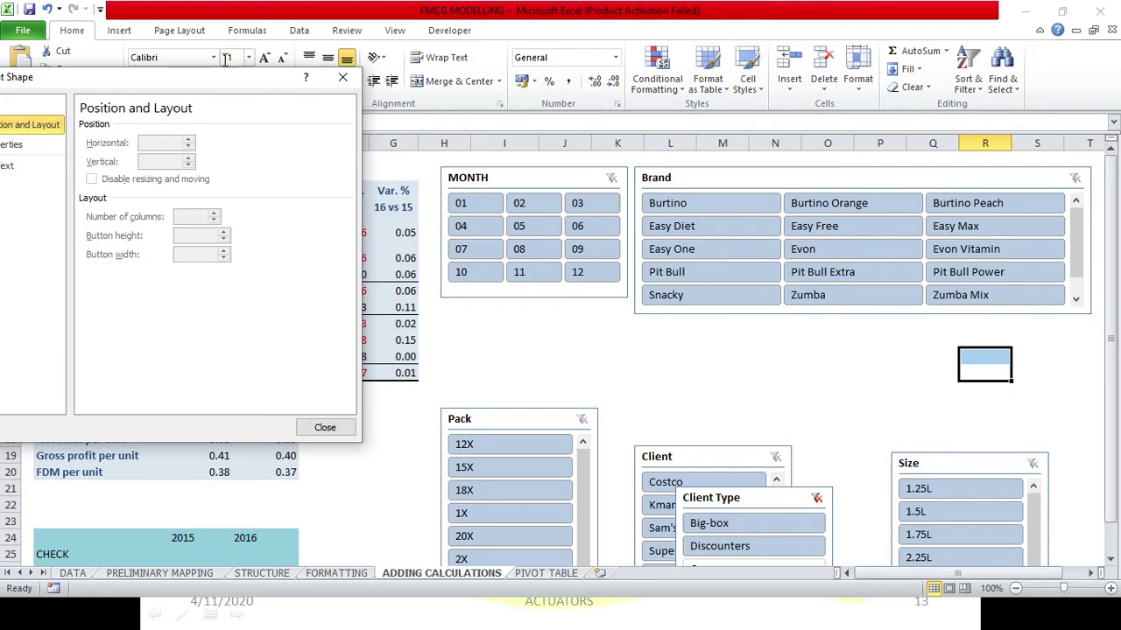
pyautogui.click(830, 171)
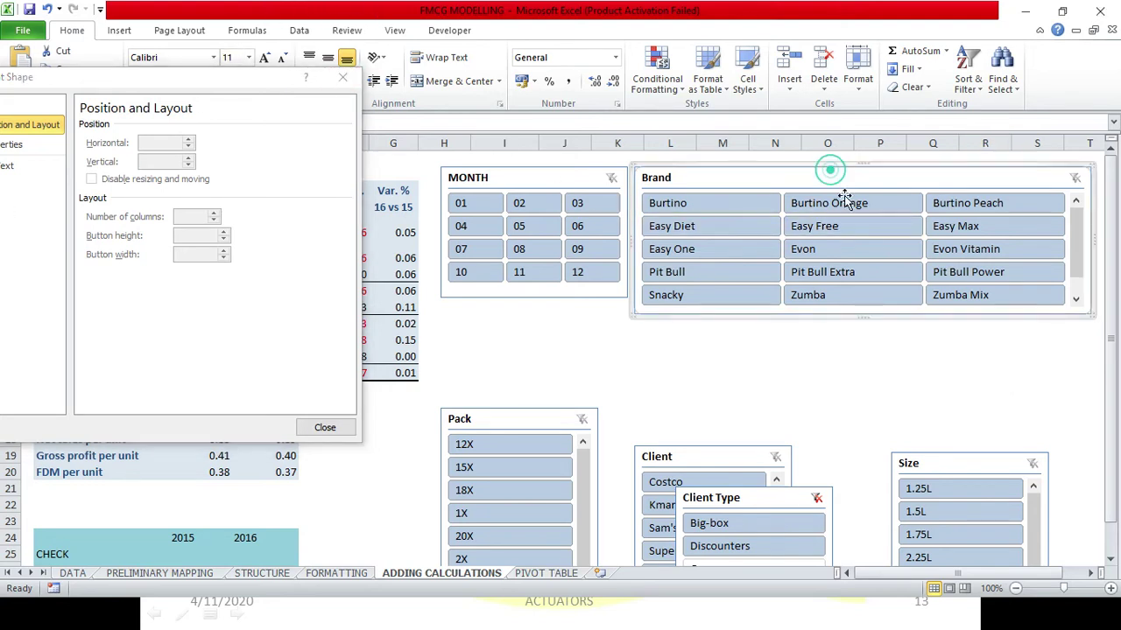
pyautogui.moveTo(862, 317); pyautogui.dragTo(860, 296)
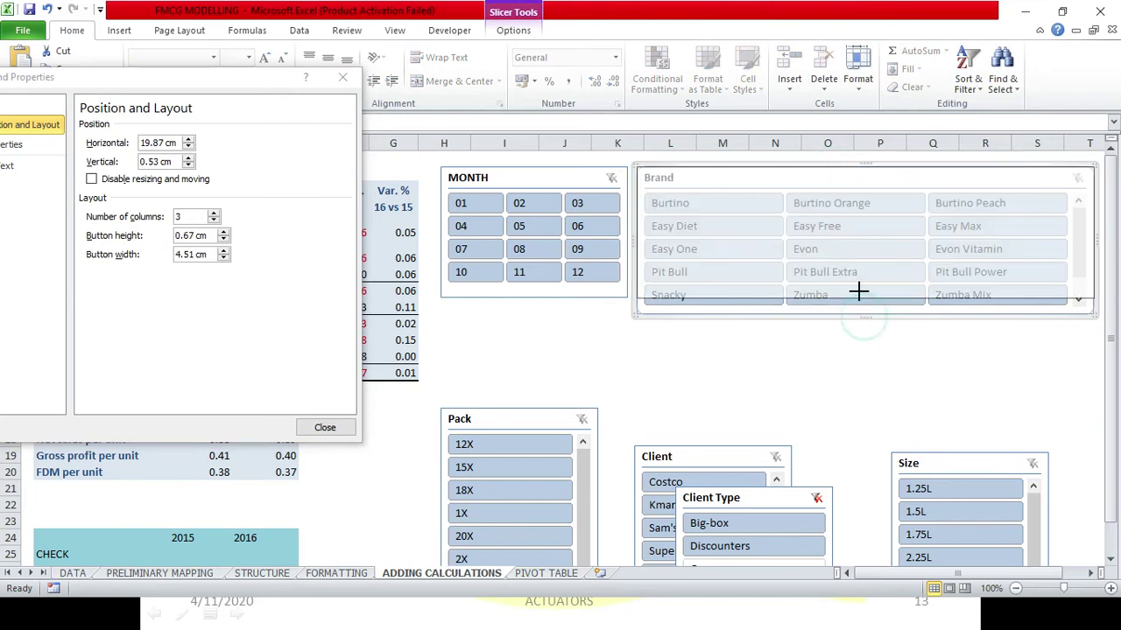
pyautogui.click(871, 324)
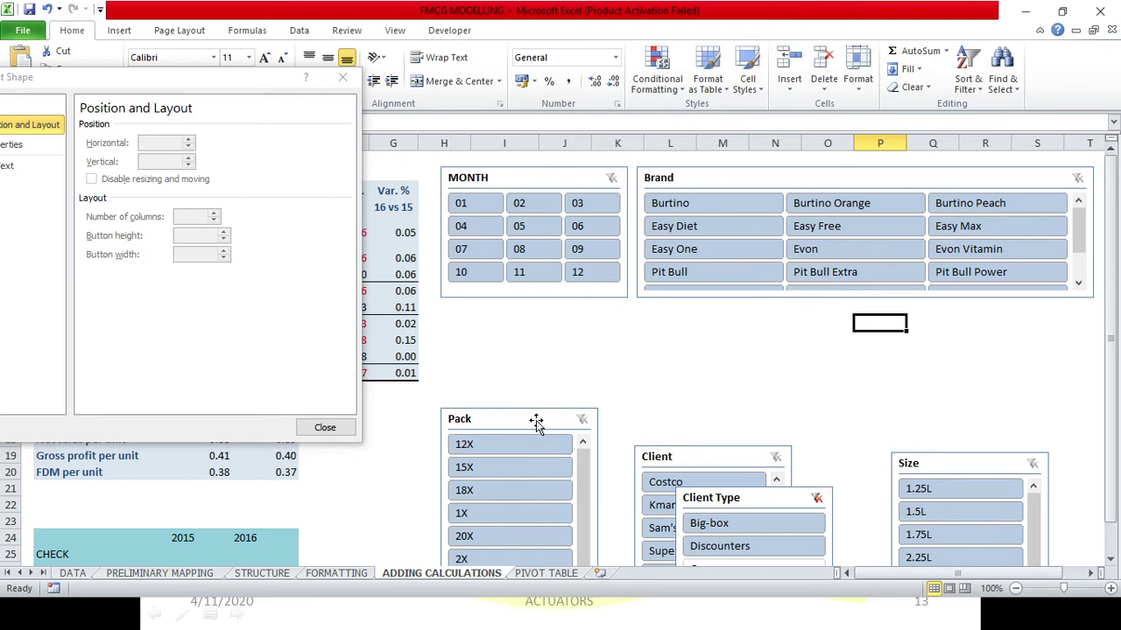
# Move the Pack slicer up under MONTH and widen it and its buttons to about 5 cm
pyautogui.moveTo(535, 422); pyautogui.dragTo(535, 321)
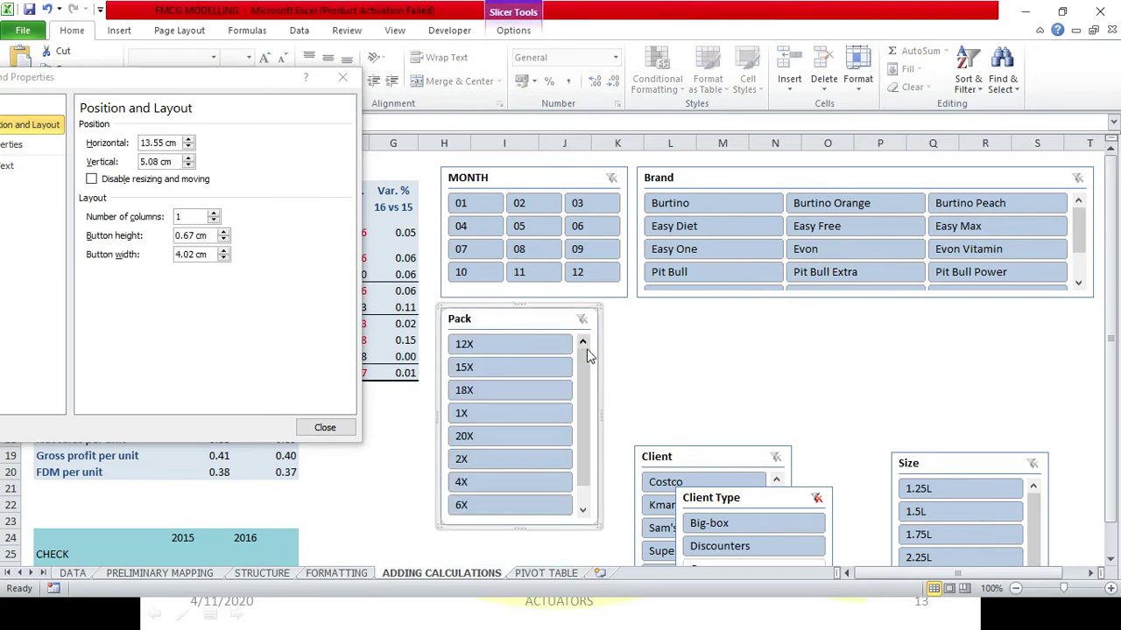
pyautogui.click(601, 409)
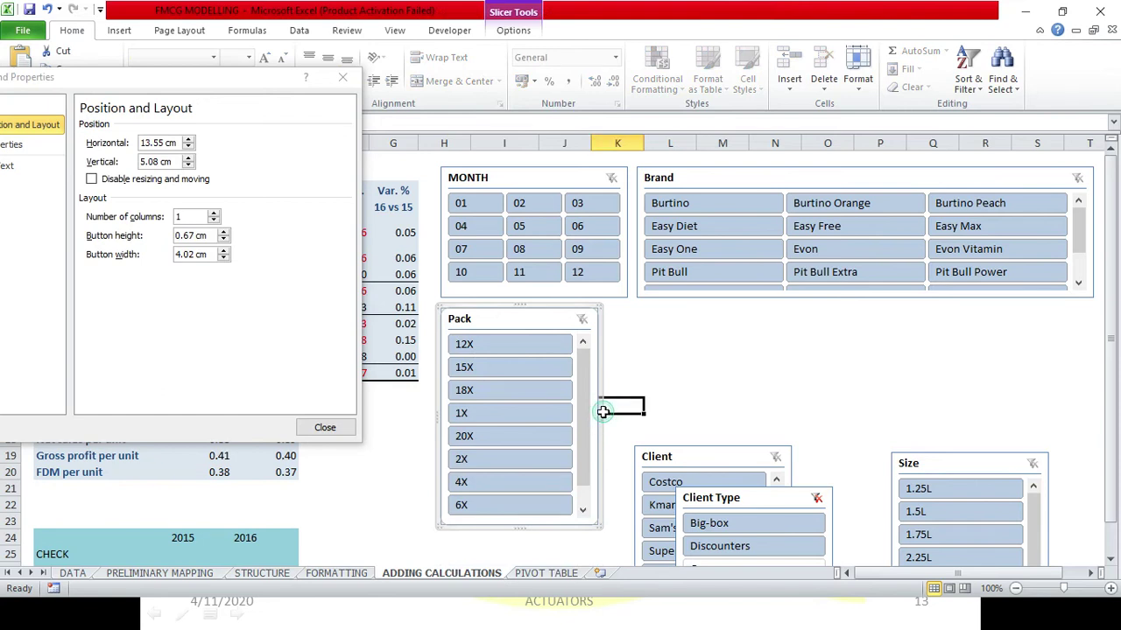
pyautogui.click(544, 314)
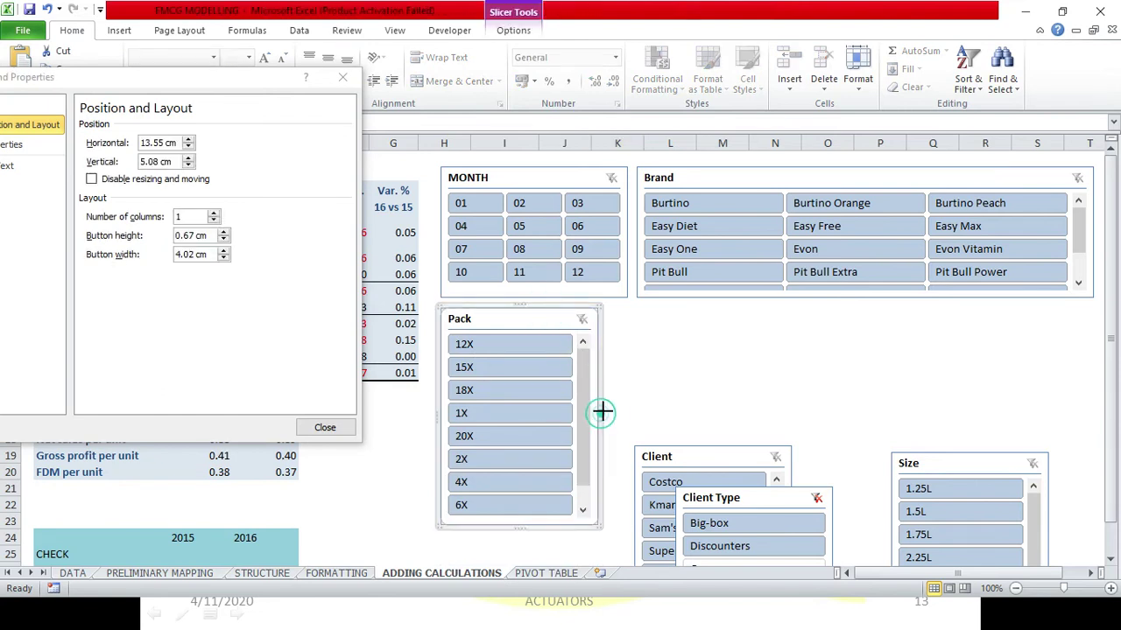
pyautogui.moveTo(600, 409); pyautogui.dragTo(626, 410)
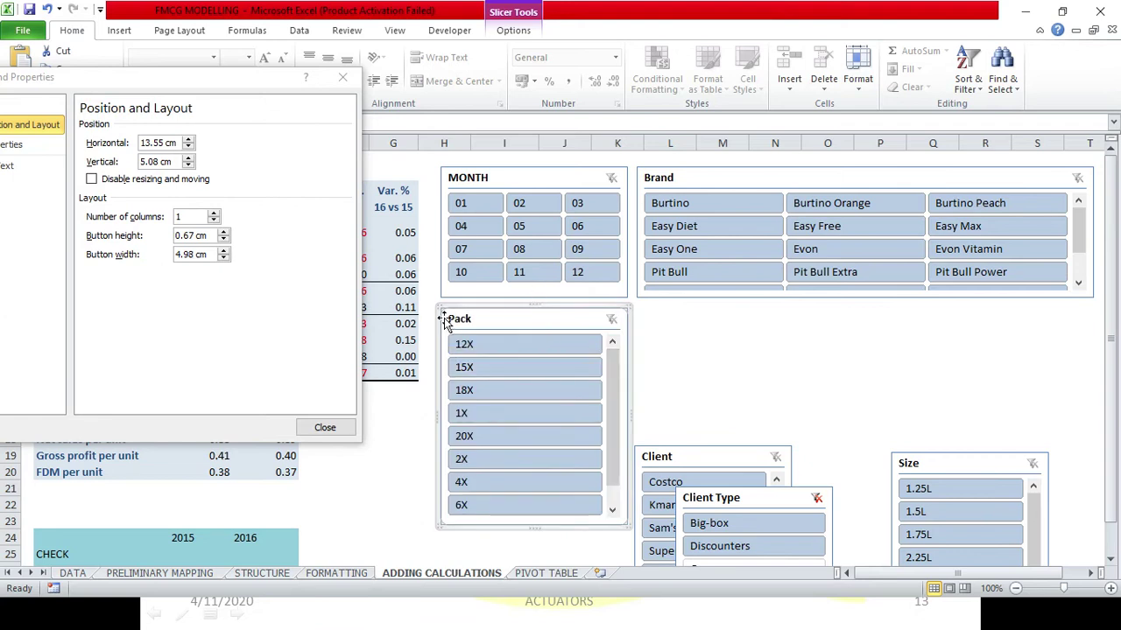
pyautogui.moveTo(235, 76)
pyautogui.mouseDown()
pyautogui.moveTo(956, 62)
pyautogui.moveTo(351, 75)
pyautogui.moveTo(291, 66)
pyautogui.moveTo(316, 63)
pyautogui.mouseUp()
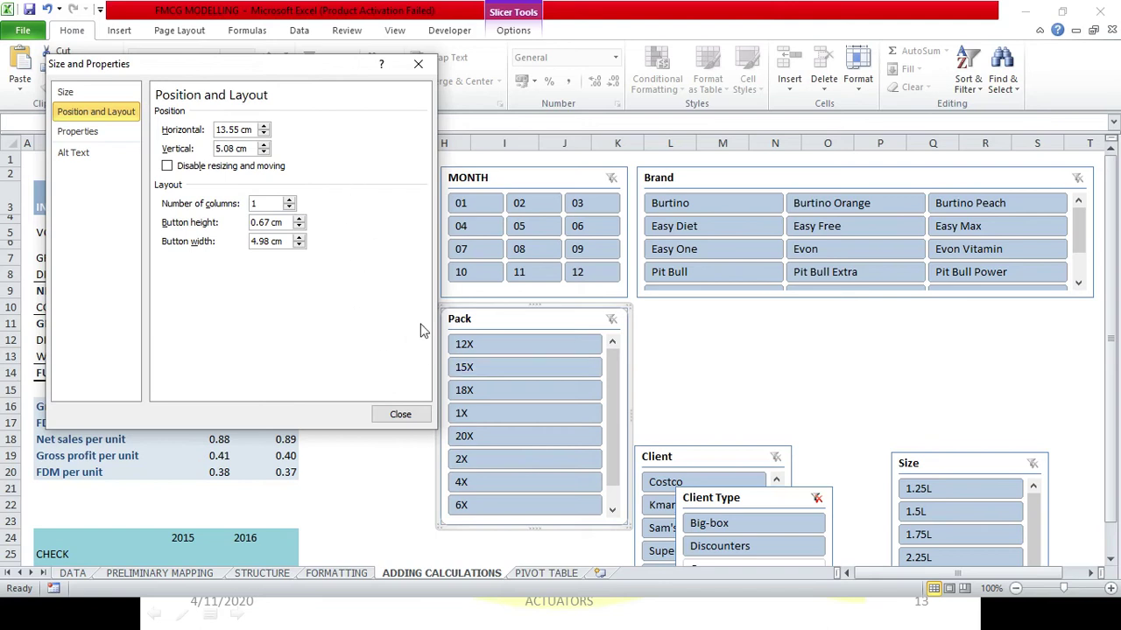
# Lay out the Pack slicer's pack sizes in three columns and shorten it to fit its rows
pyautogui.click(514, 318)
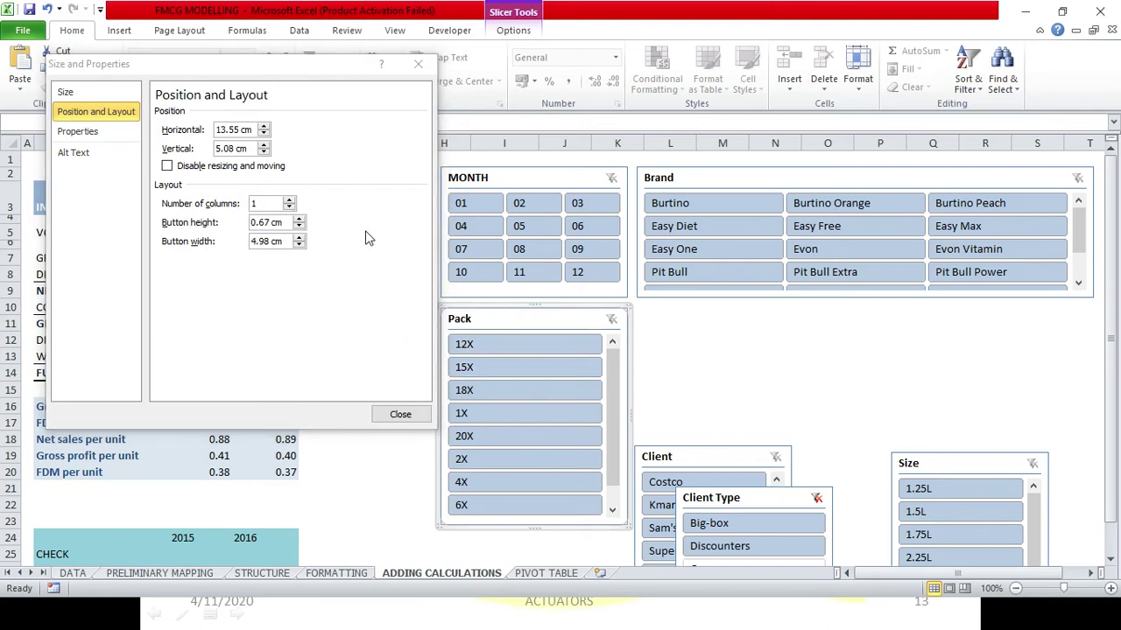
pyautogui.click(741, 179)
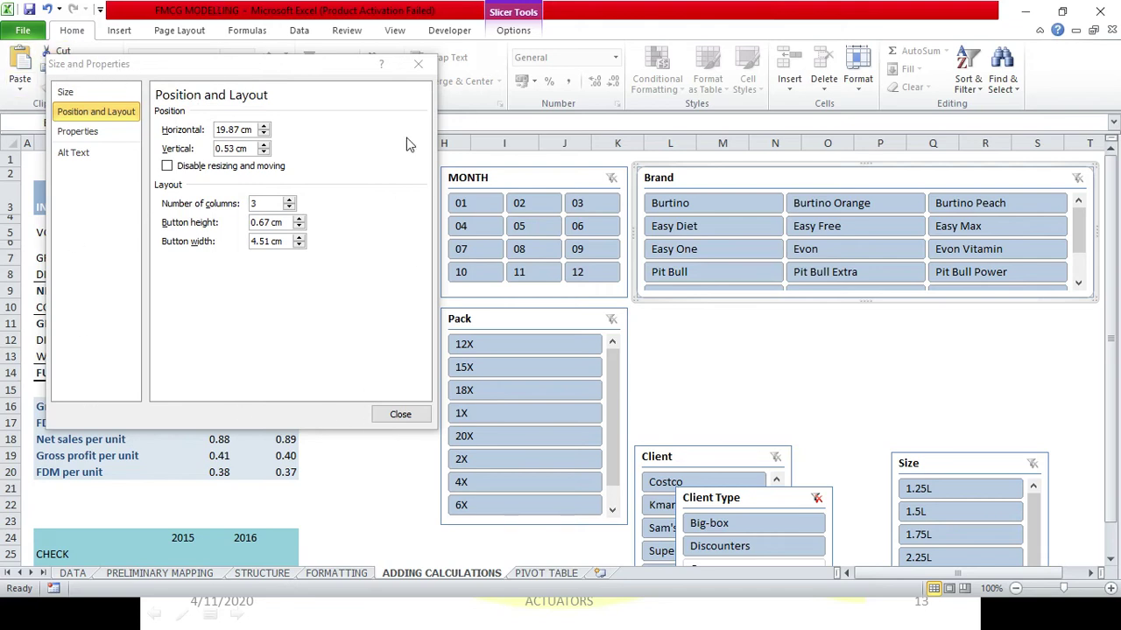
pyautogui.click(663, 456)
pyautogui.click(763, 497)
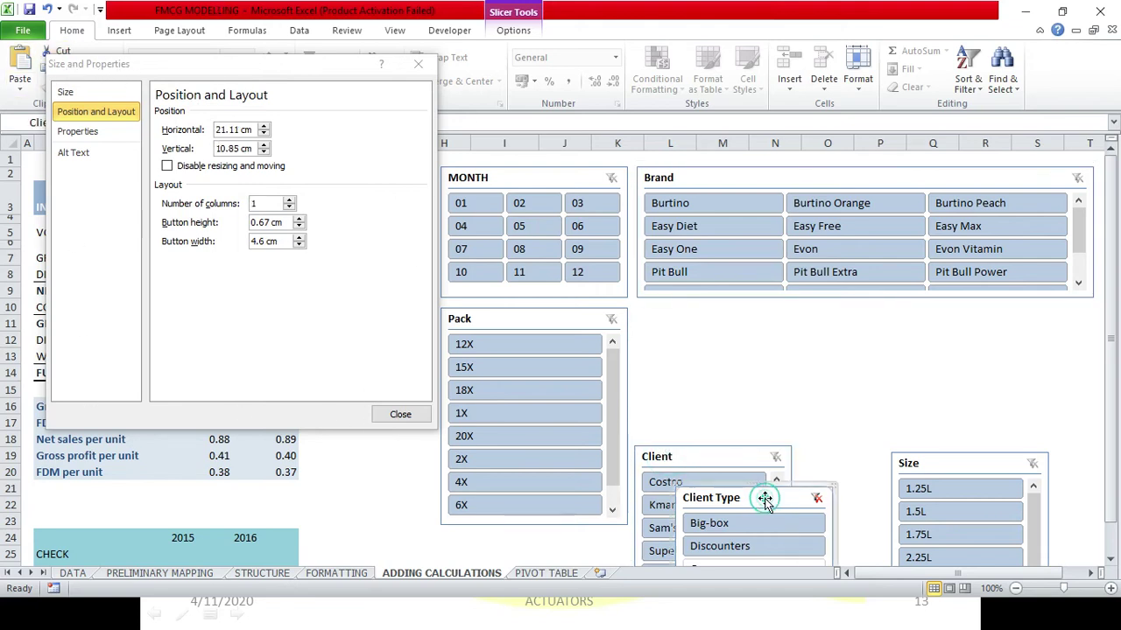
pyautogui.click(946, 451)
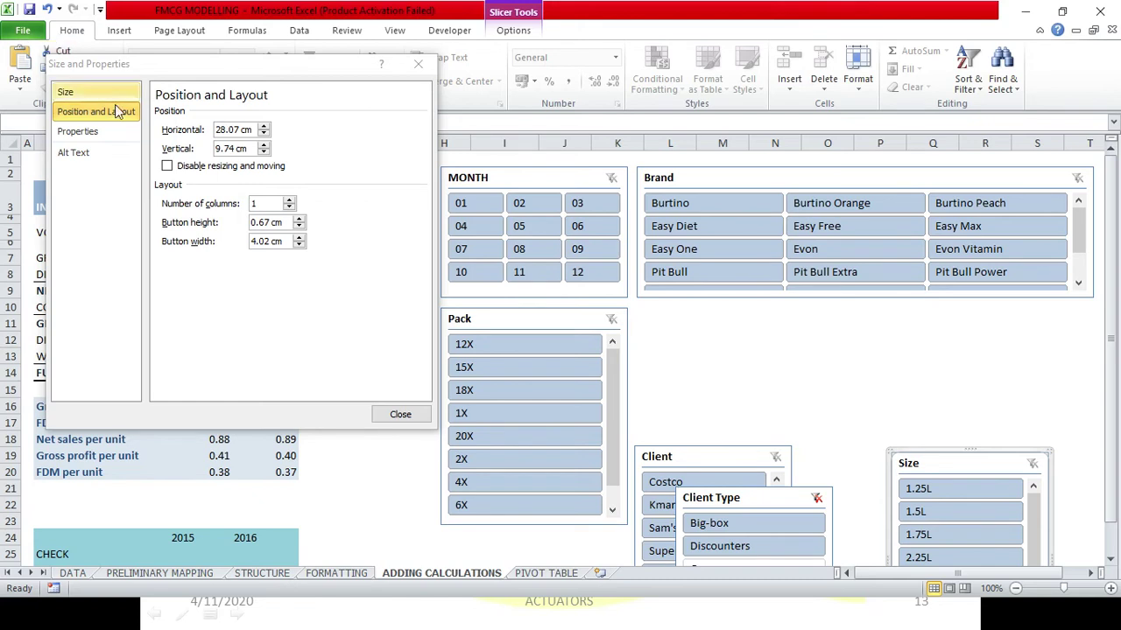
pyautogui.click(516, 318)
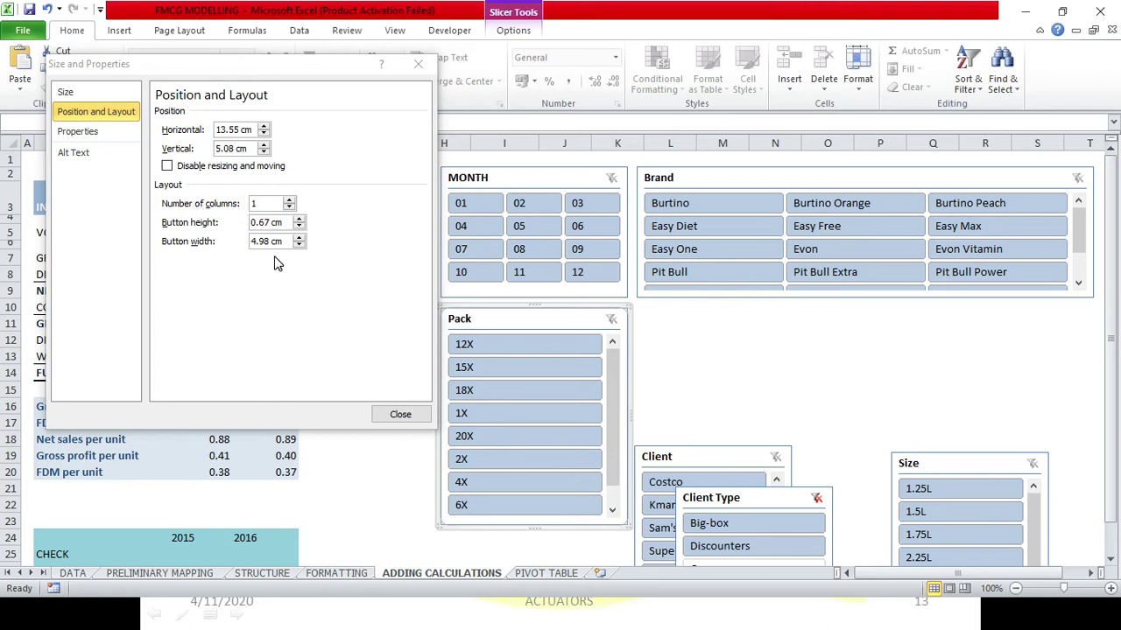
pyautogui.click(288, 199)
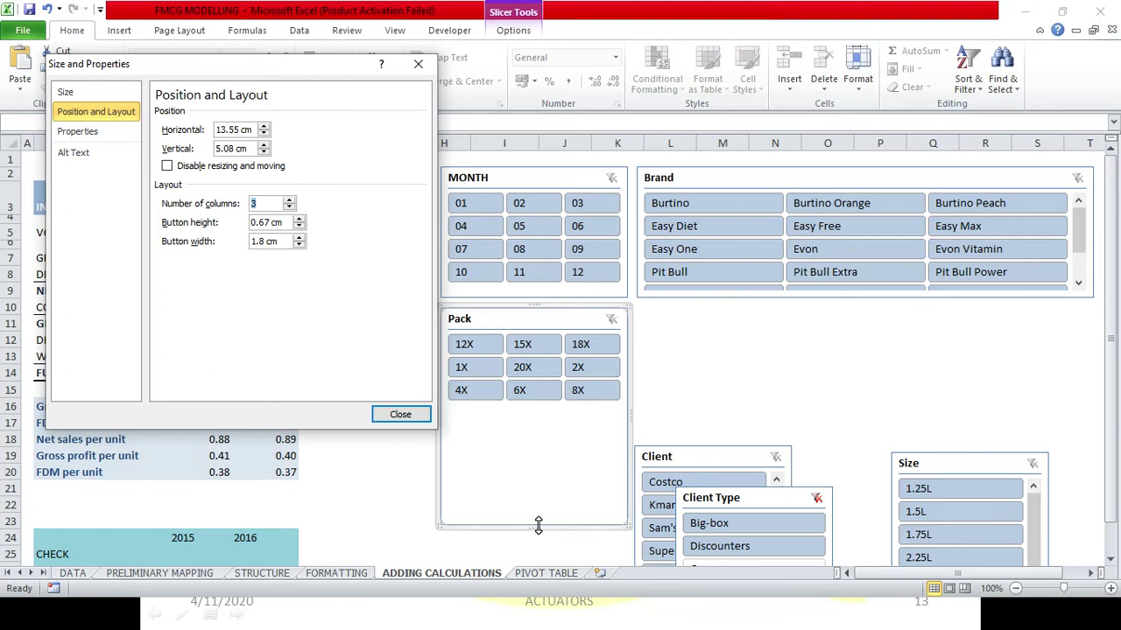
pyautogui.moveTo(539, 526); pyautogui.dragTo(546, 418)
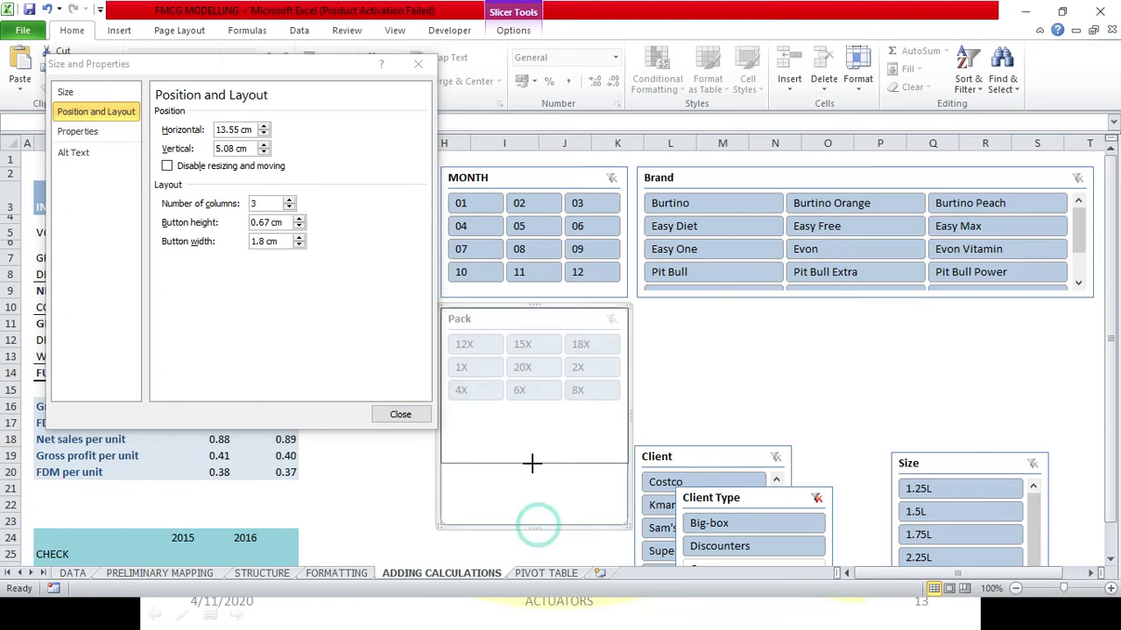
# Move Client beside Pack, give it three columns of 4.7 cm buttons, widen and shorten it
pyautogui.click(671, 404)
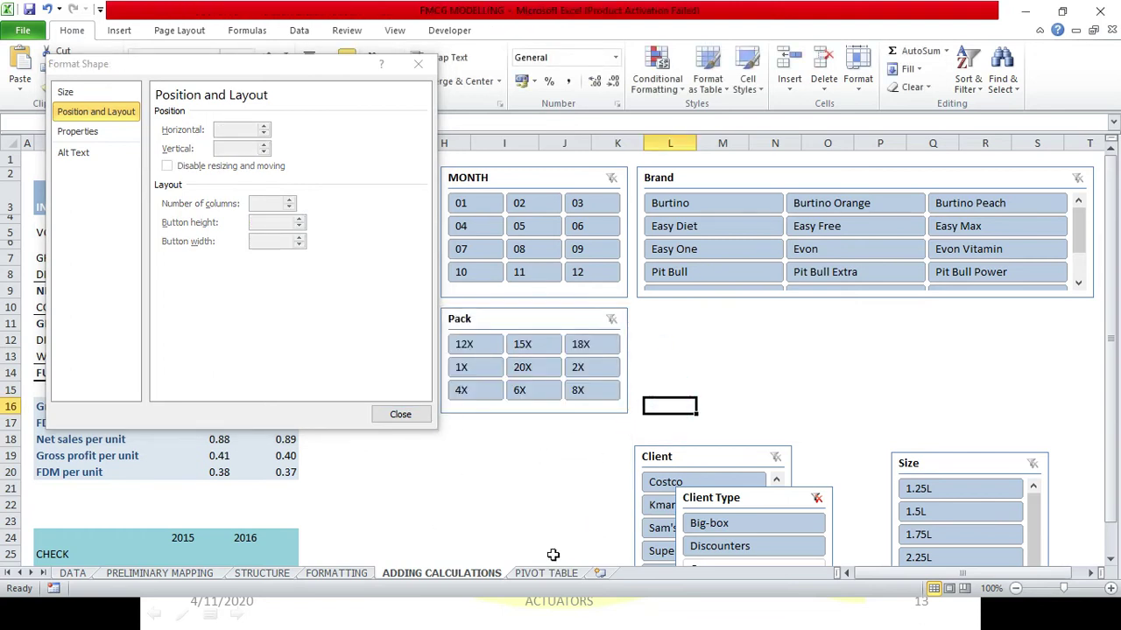
pyautogui.moveTo(685, 461); pyautogui.dragTo(690, 323)
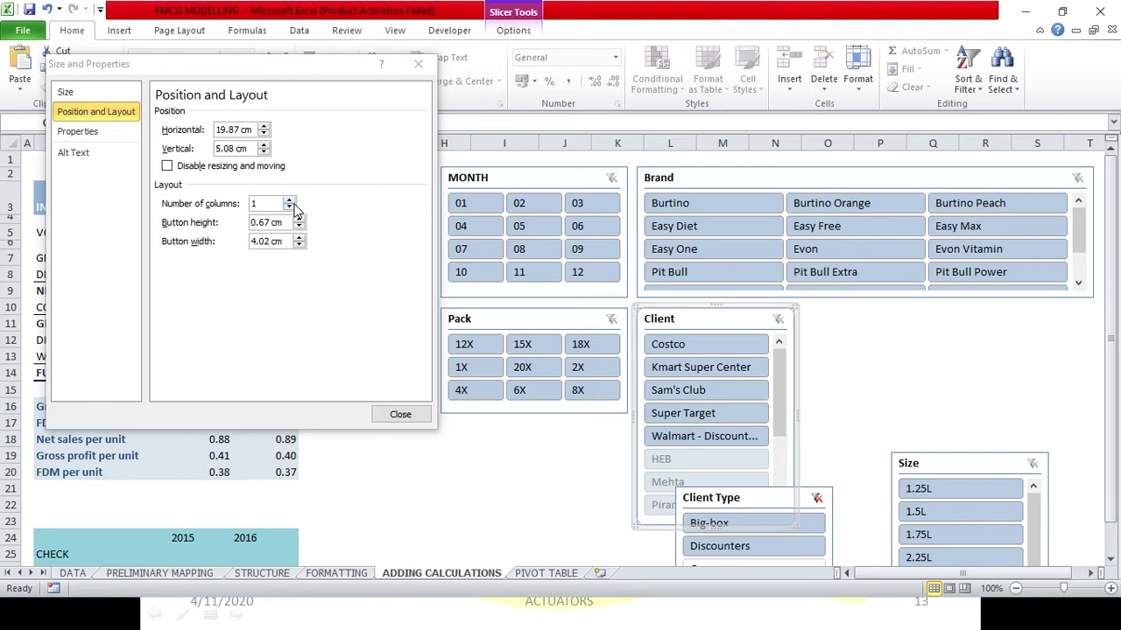
pyautogui.click(289, 200)
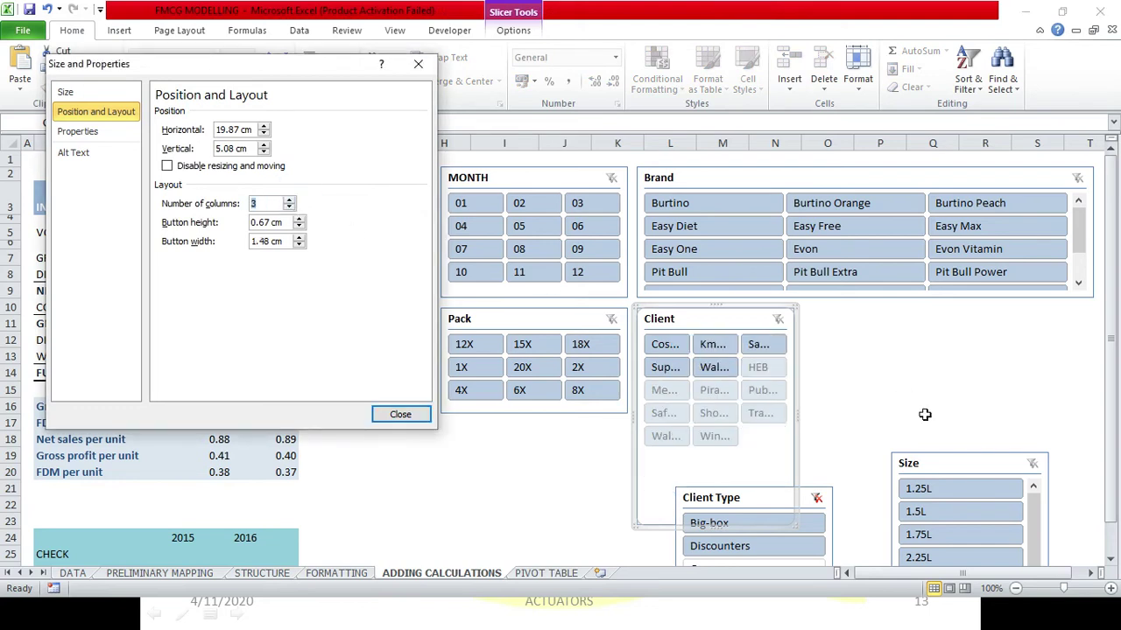
pyautogui.click(299, 238)
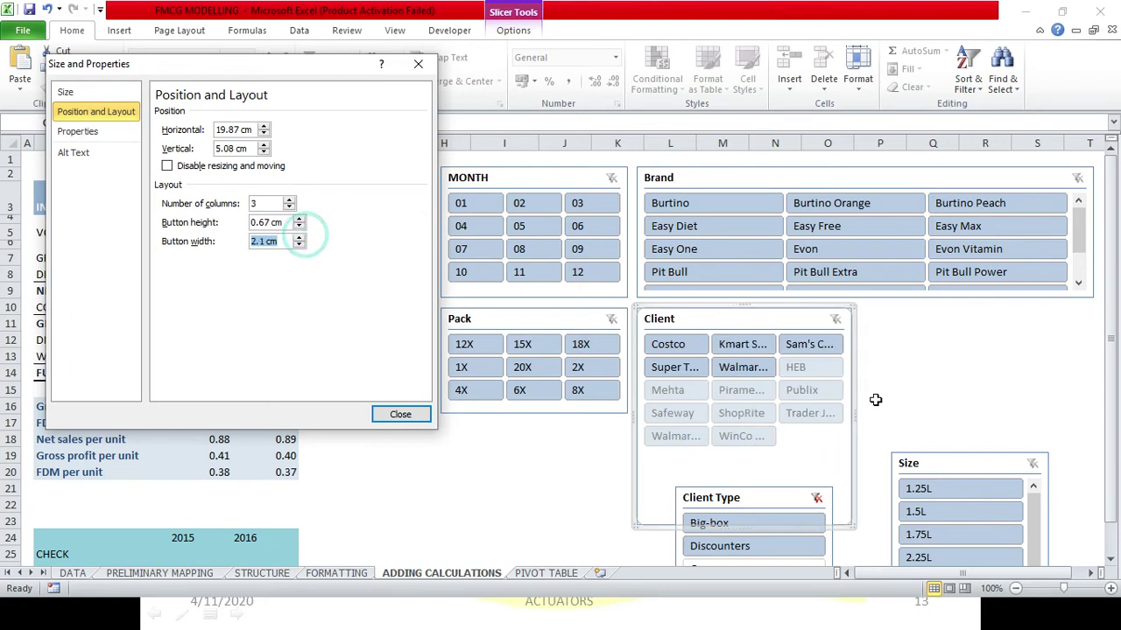
pyautogui.moveTo(854, 413); pyautogui.dragTo(1059, 377)
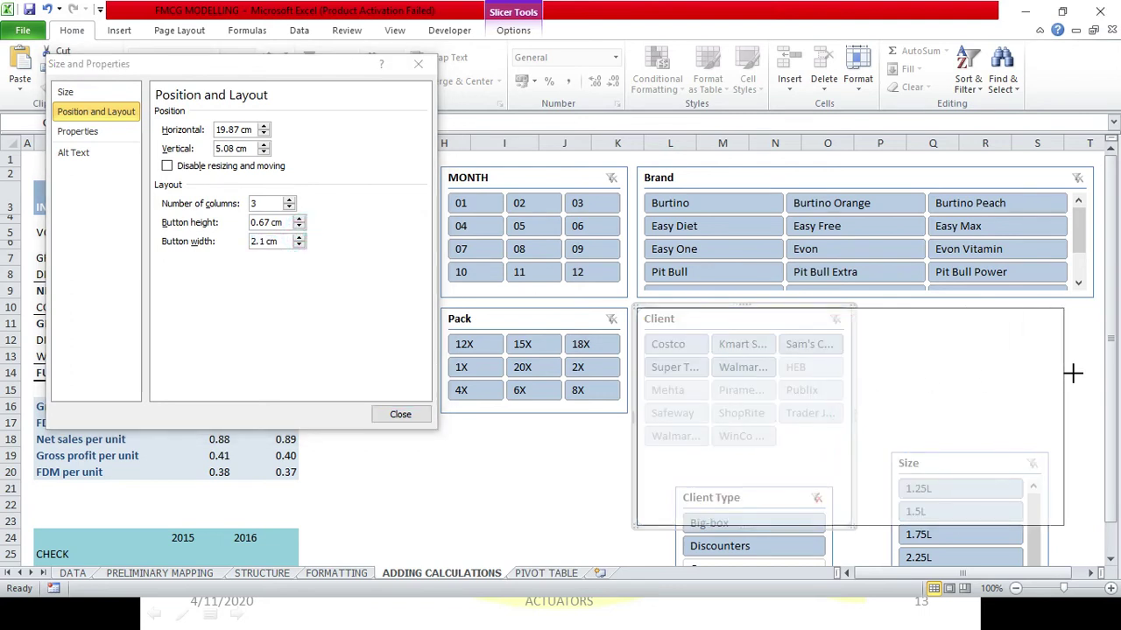
pyautogui.moveTo(1073, 373); pyautogui.dragTo(1082, 370)
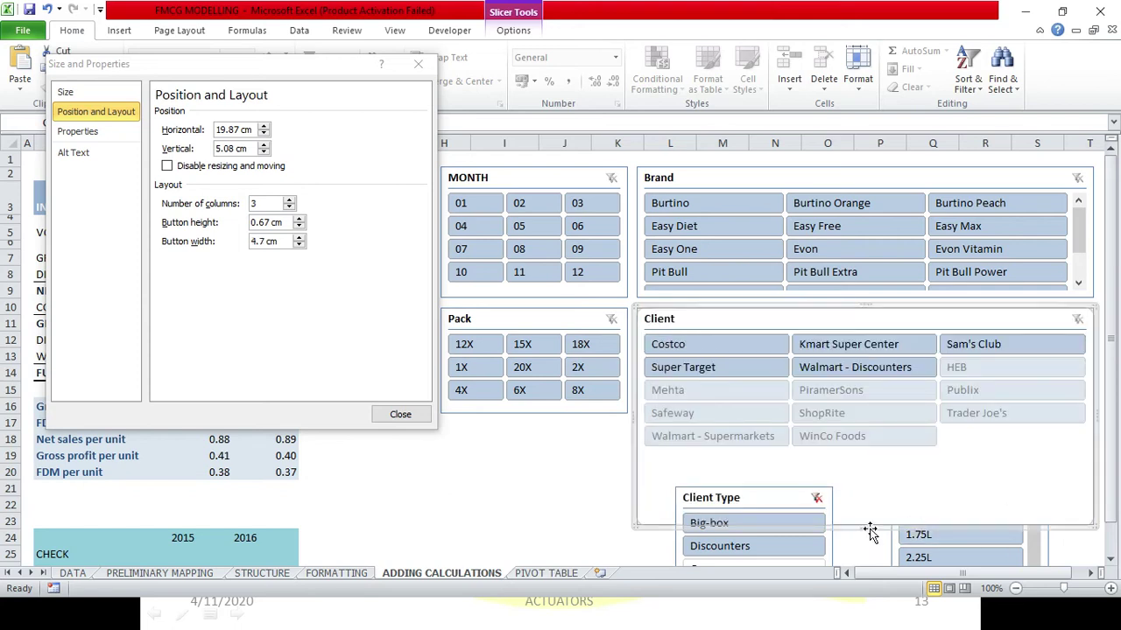
pyautogui.moveTo(866, 522); pyautogui.dragTo(856, 416)
pyautogui.click(605, 475)
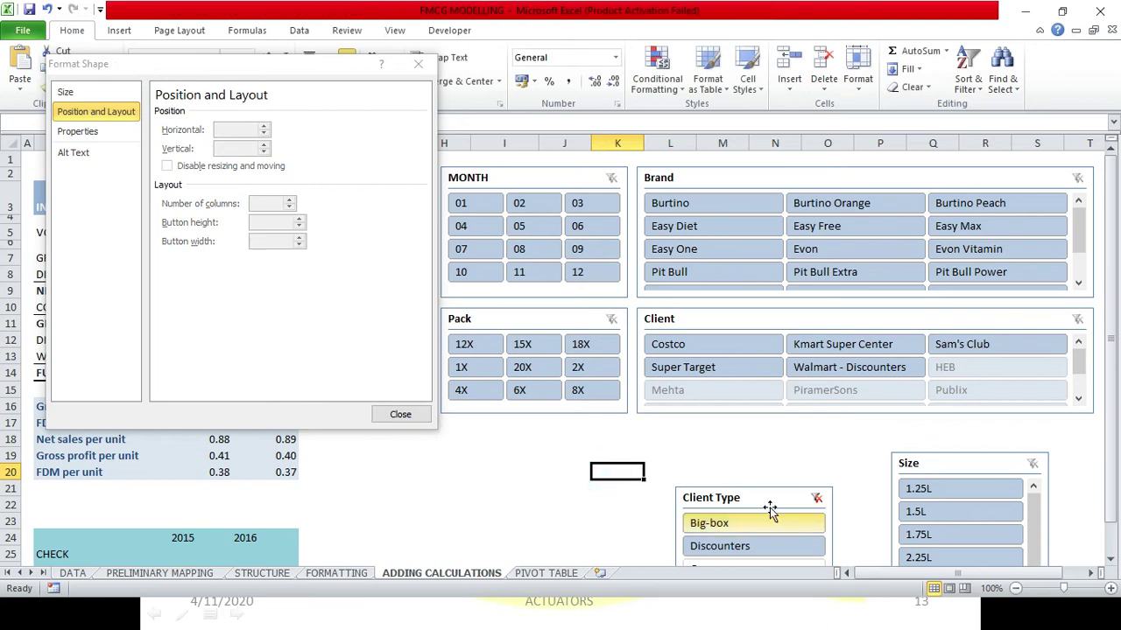
# Move the Client Type slicer up-left and give it 2 columns with 2.8 cm buttons
pyautogui.moveTo(758, 488); pyautogui.dragTo(541, 431)
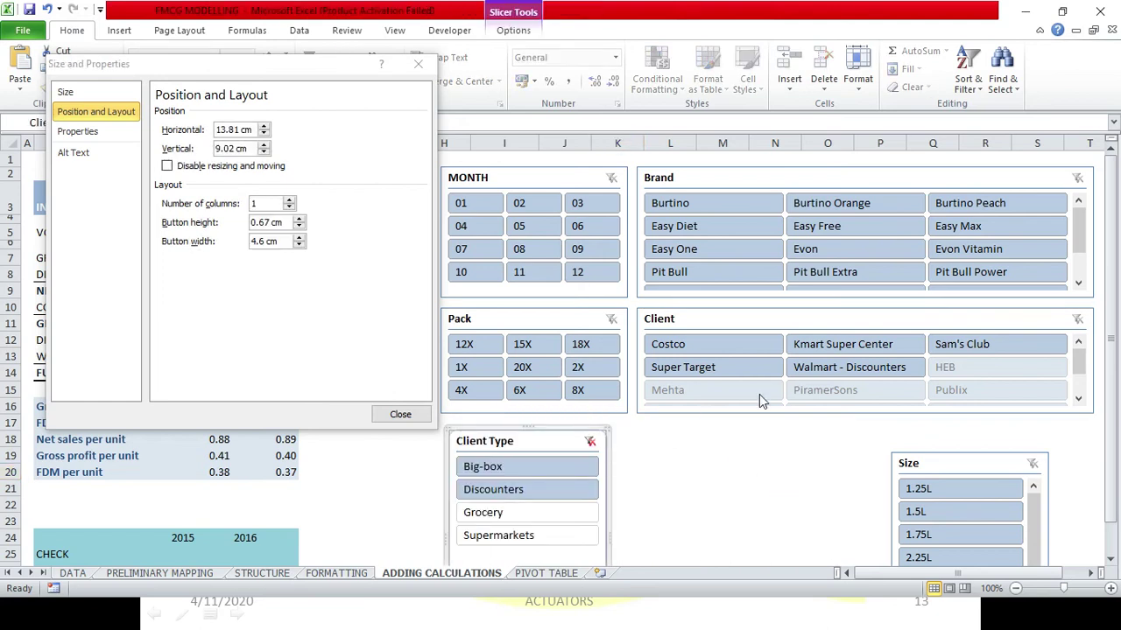
pyautogui.click(544, 431)
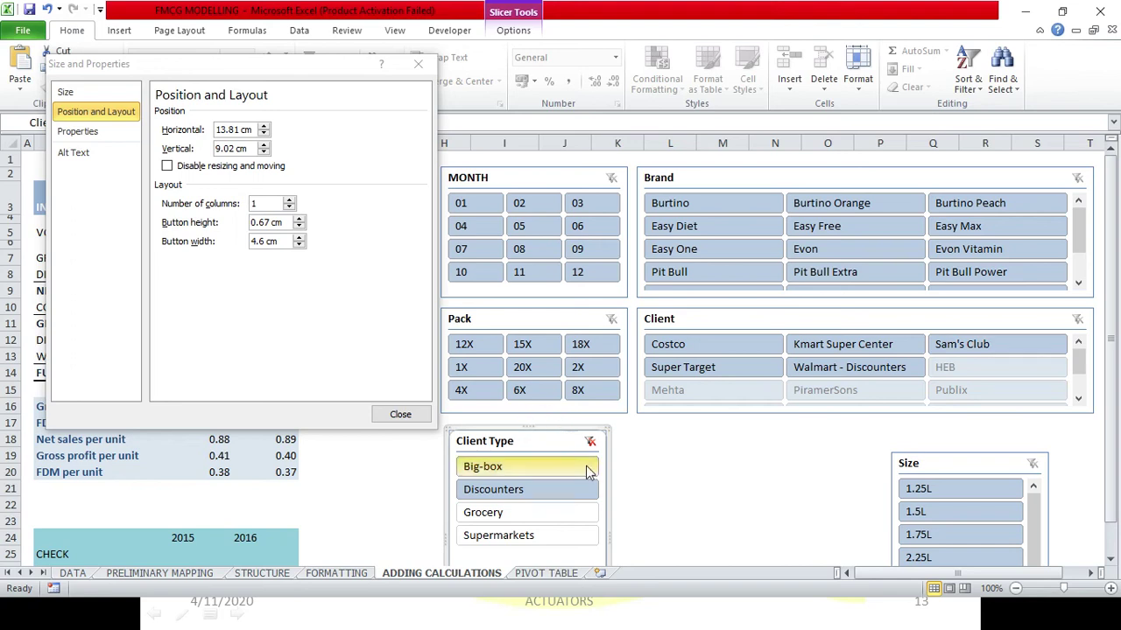
pyautogui.click(289, 201)
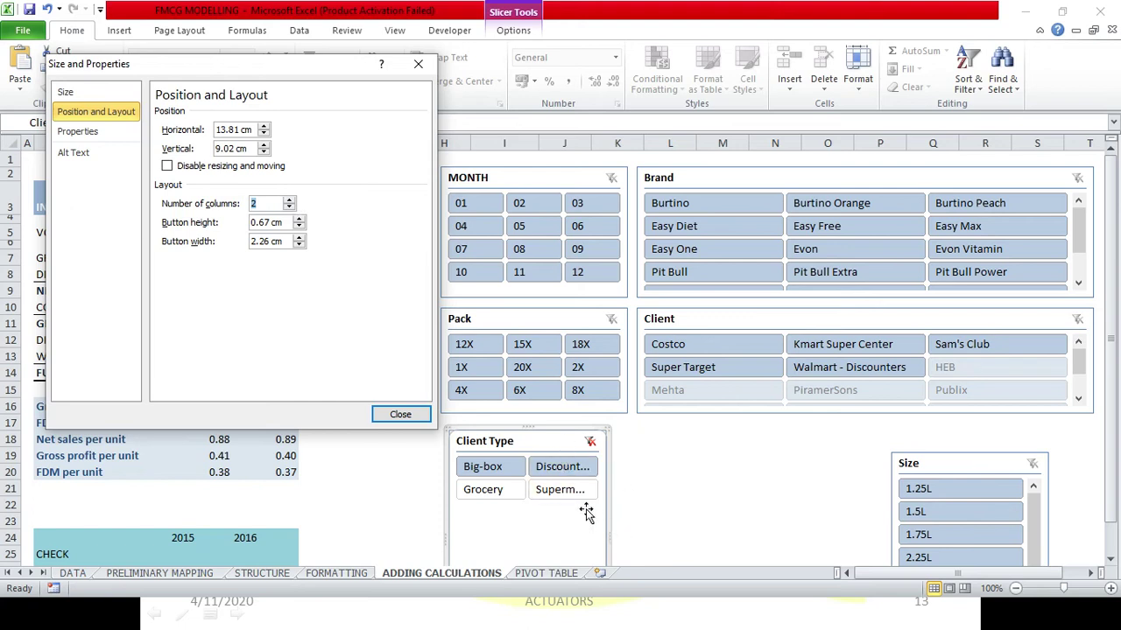
pyautogui.click(299, 237)
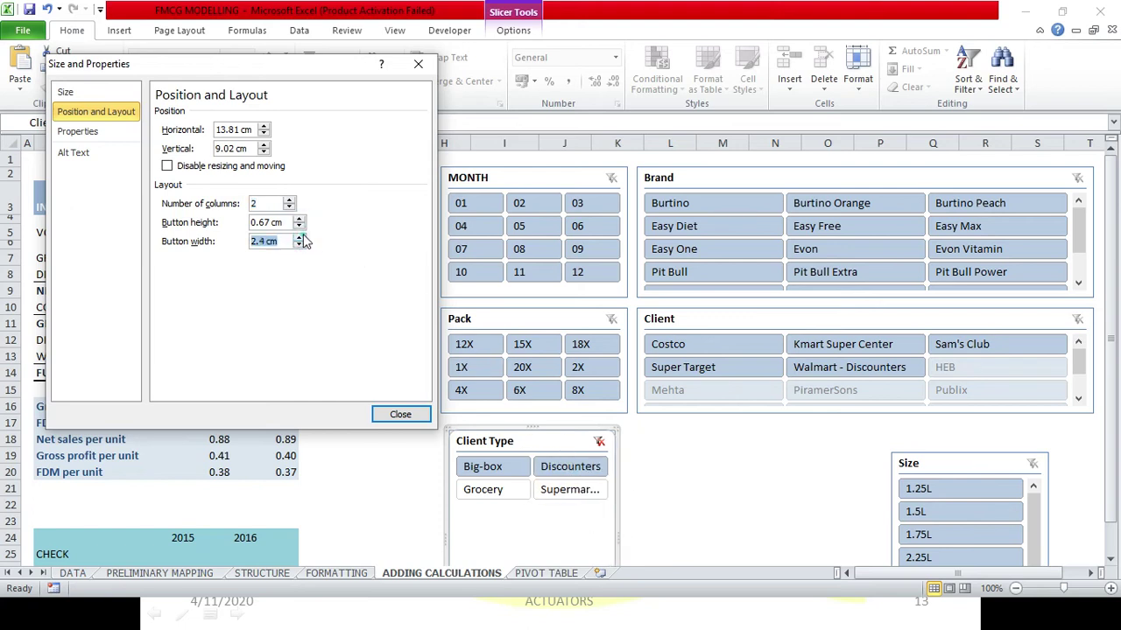
pyautogui.click(299, 237)
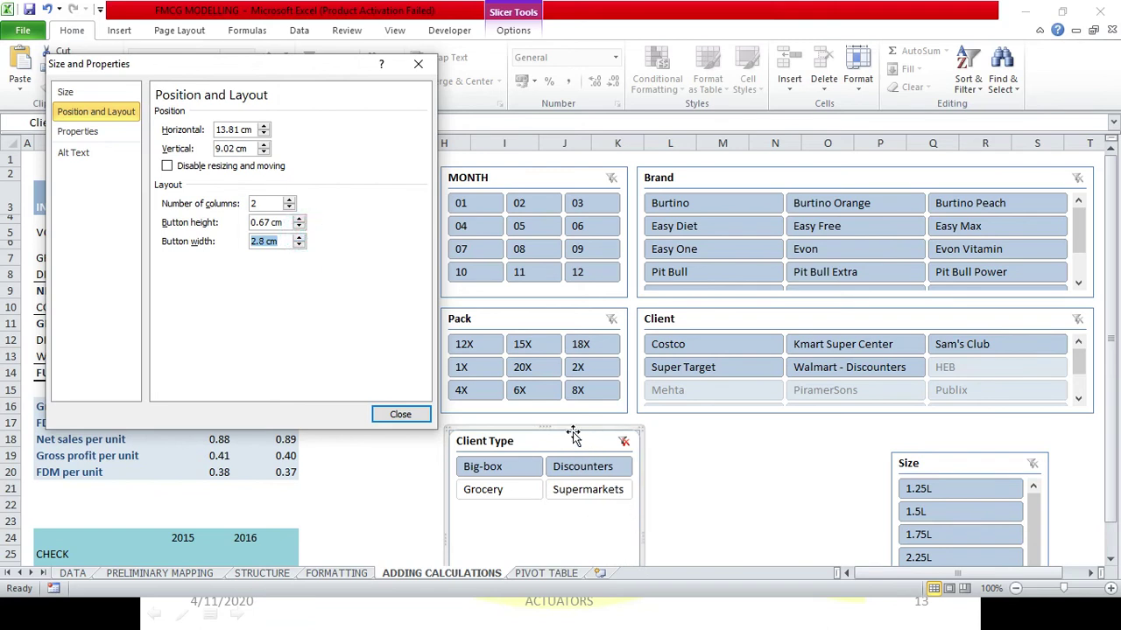
pyautogui.moveTo(573, 435); pyautogui.dragTo(570, 428)
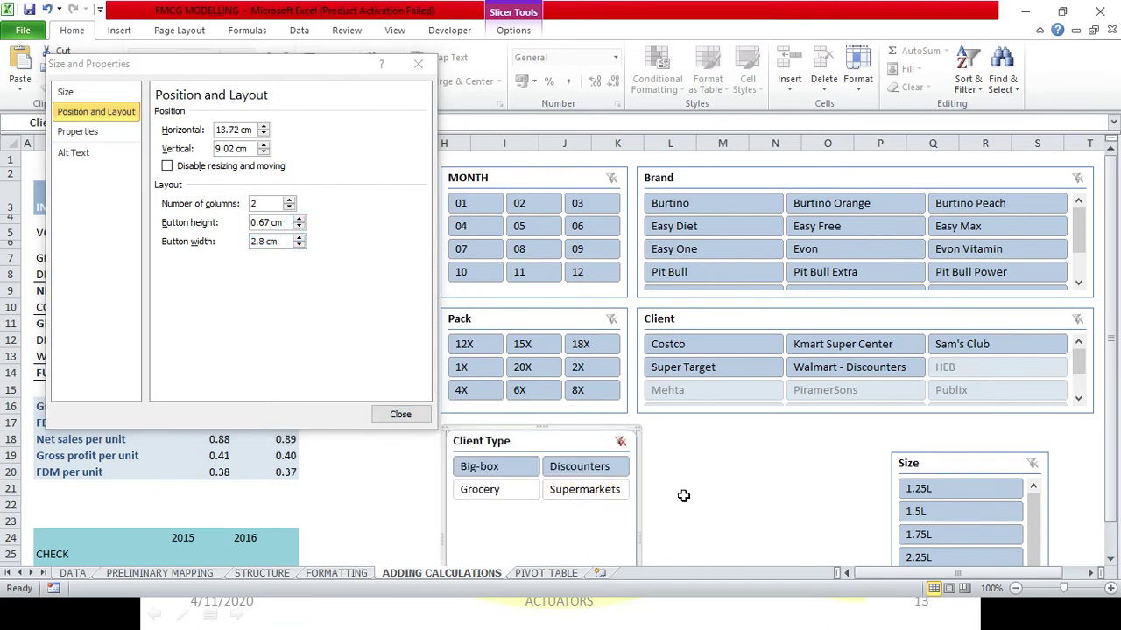
pyautogui.click(775, 488)
# Shorten the Client Type slicer to fit its buttons and position it below Pack
pyautogui.scroll(-1, 645, 508)
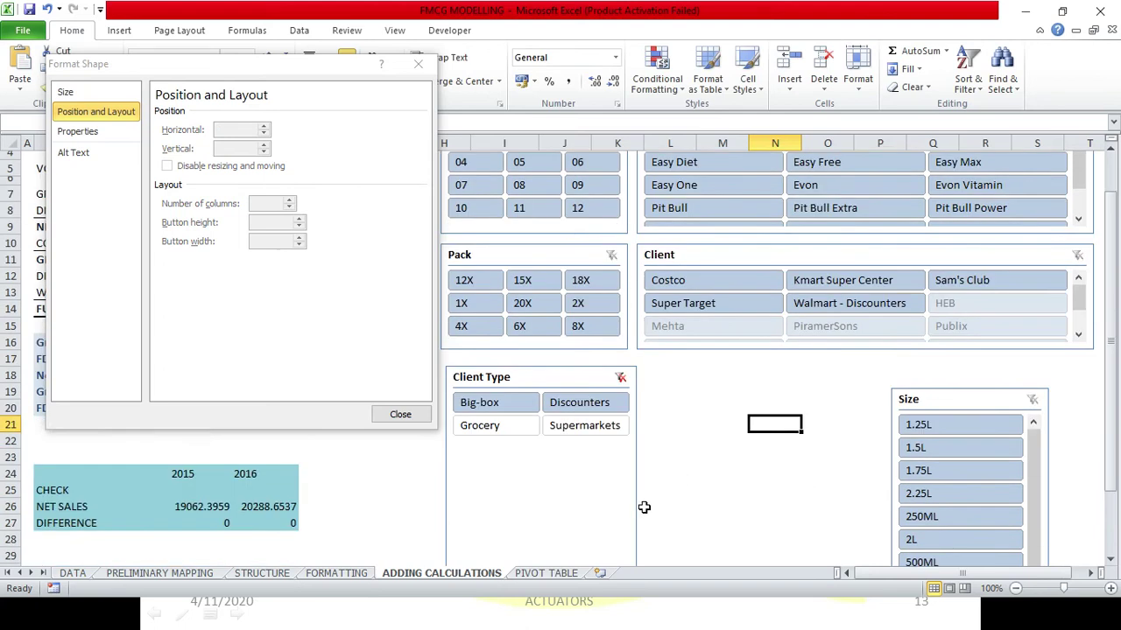
pyautogui.scroll(-1, 613, 526)
pyautogui.moveTo(546, 545); pyautogui.dragTo(550, 552)
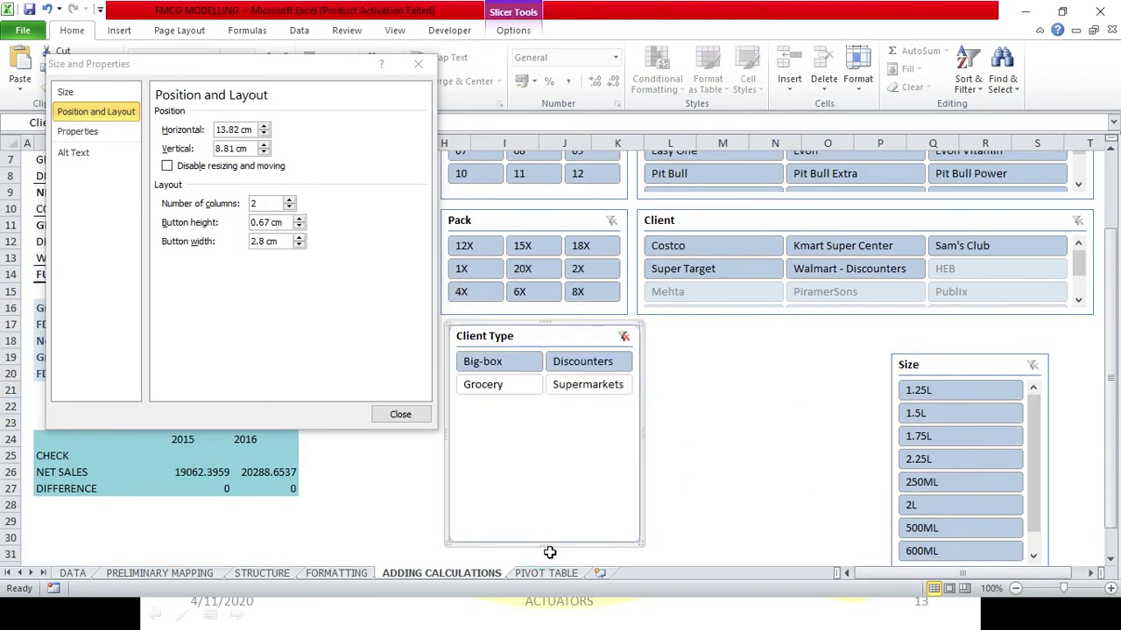
pyautogui.moveTo(545, 545); pyautogui.dragTo(543, 414)
pyautogui.click(671, 442)
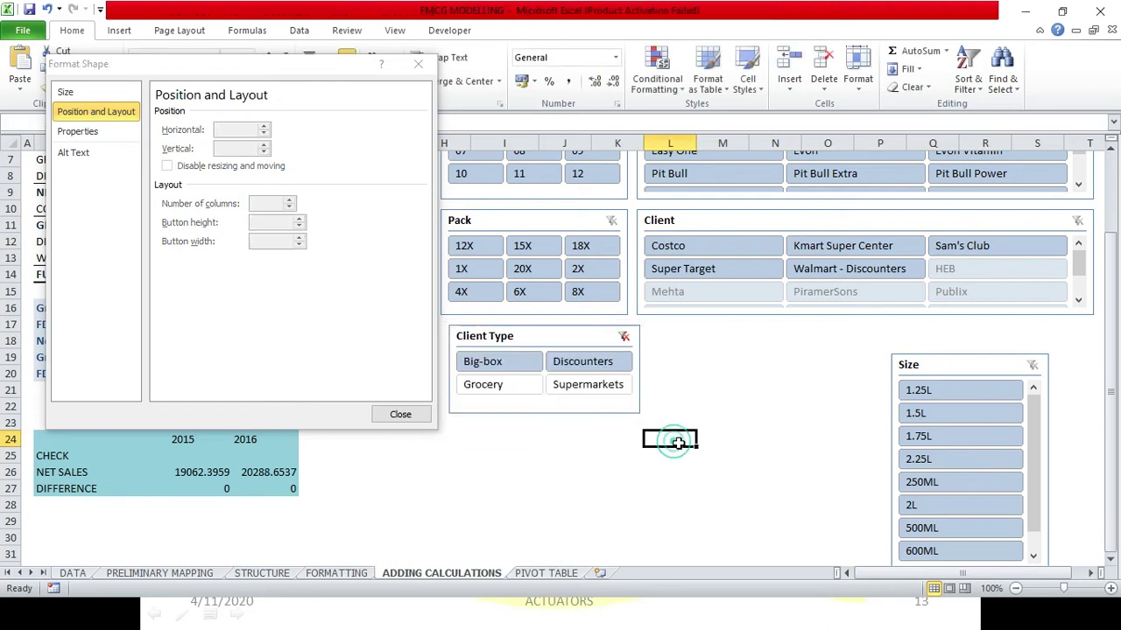
pyautogui.scroll(2, 849, 440)
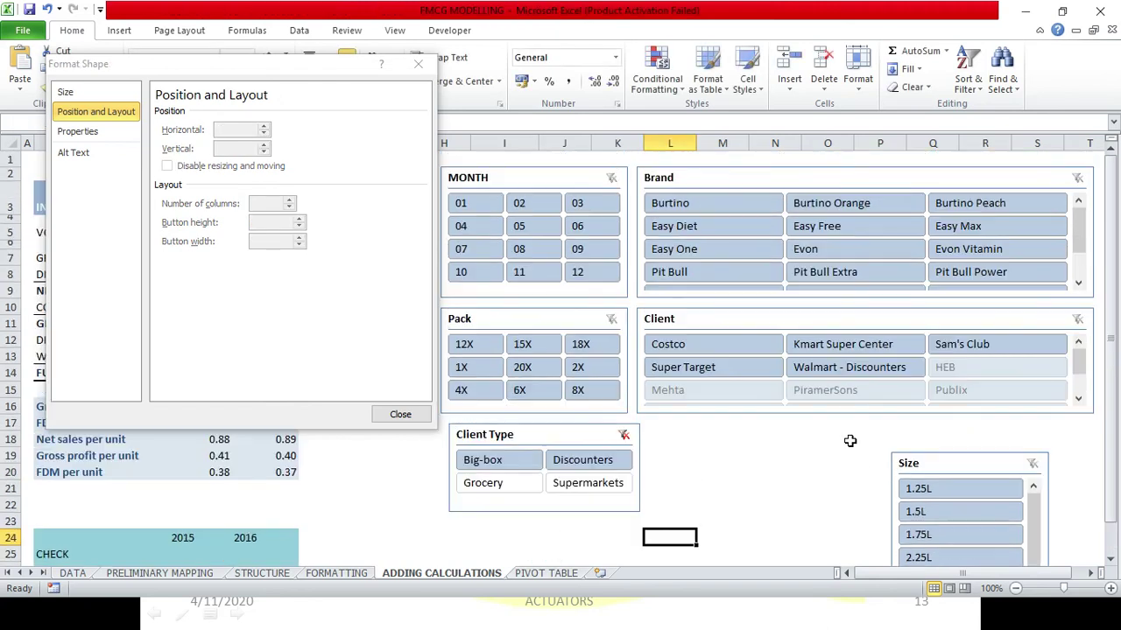
pyautogui.click(567, 433)
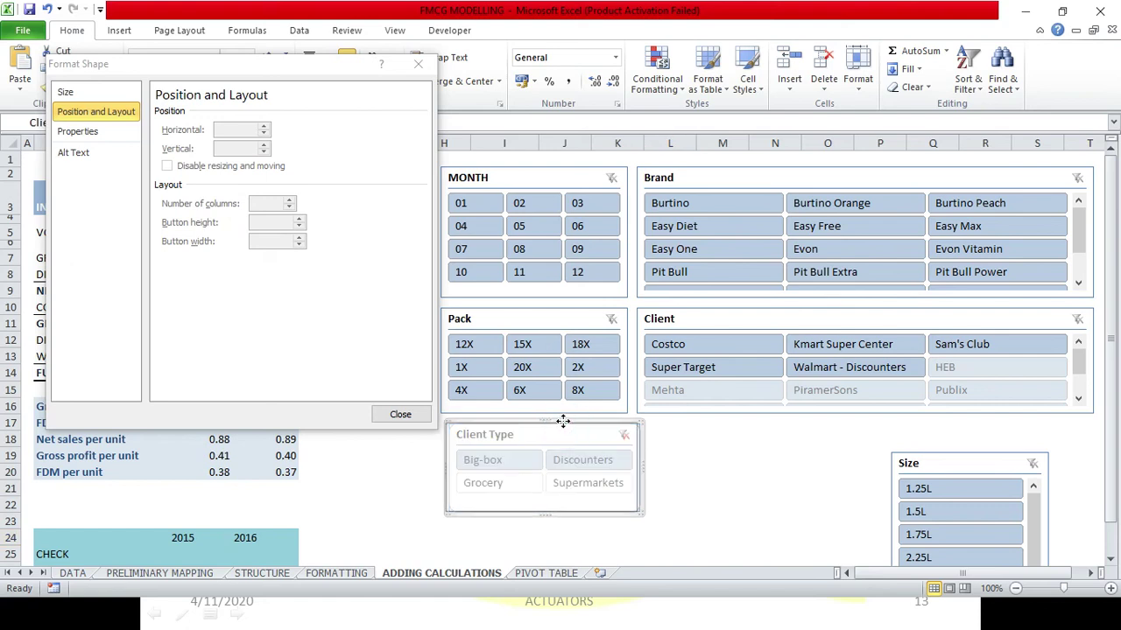
pyautogui.moveTo(563, 422); pyautogui.dragTo(560, 425)
pyautogui.click(670, 454)
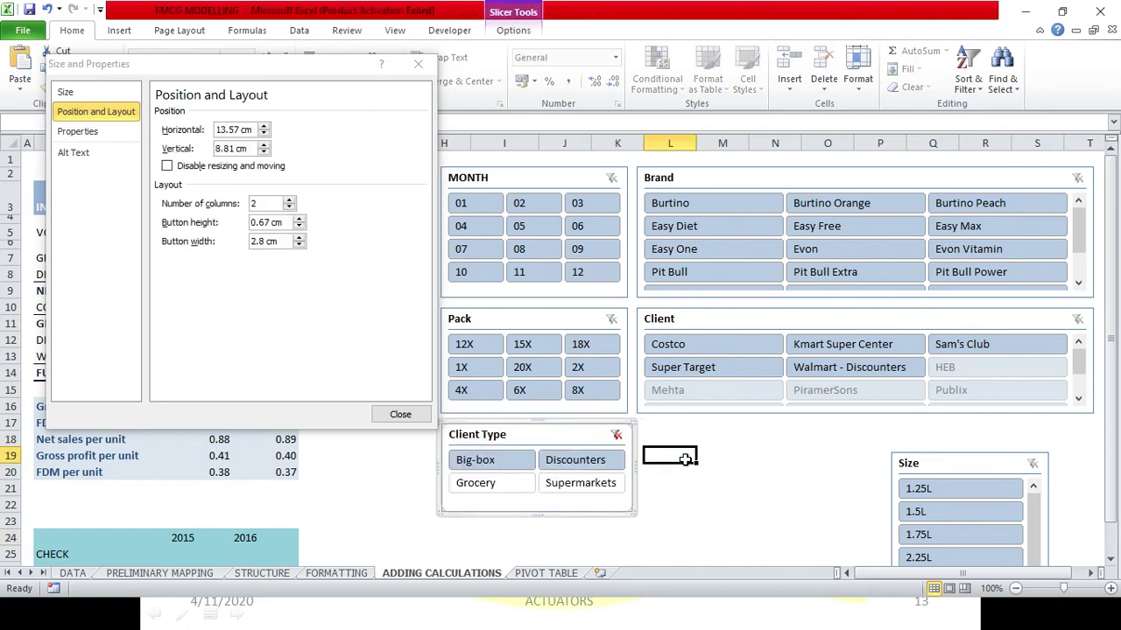
# Move the Size slicer beside Client Type and give it 3 columns of 3.8 cm buttons
pyautogui.moveTo(983, 460); pyautogui.dragTo(742, 434)
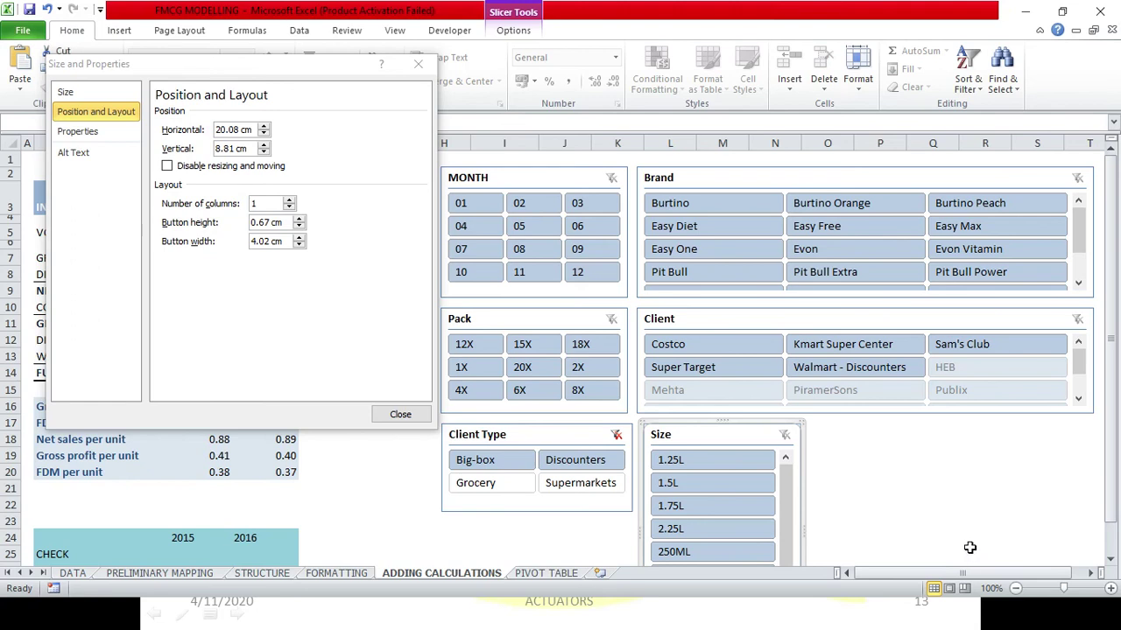
pyautogui.click(290, 201)
pyautogui.click(290, 201)
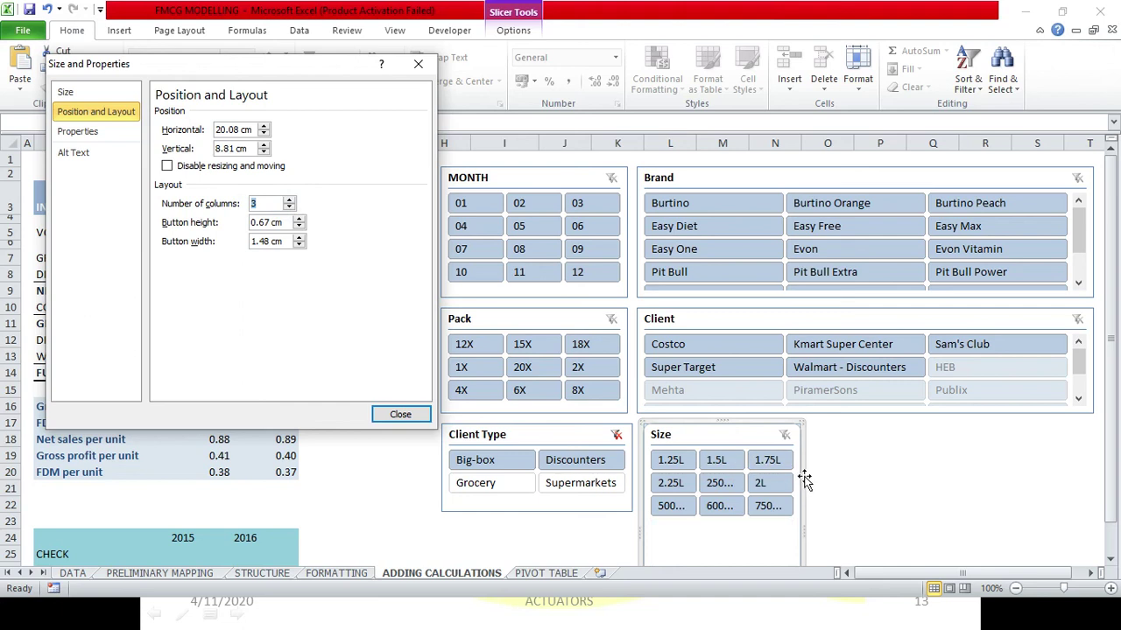
pyautogui.click(299, 238)
pyautogui.click(298, 237)
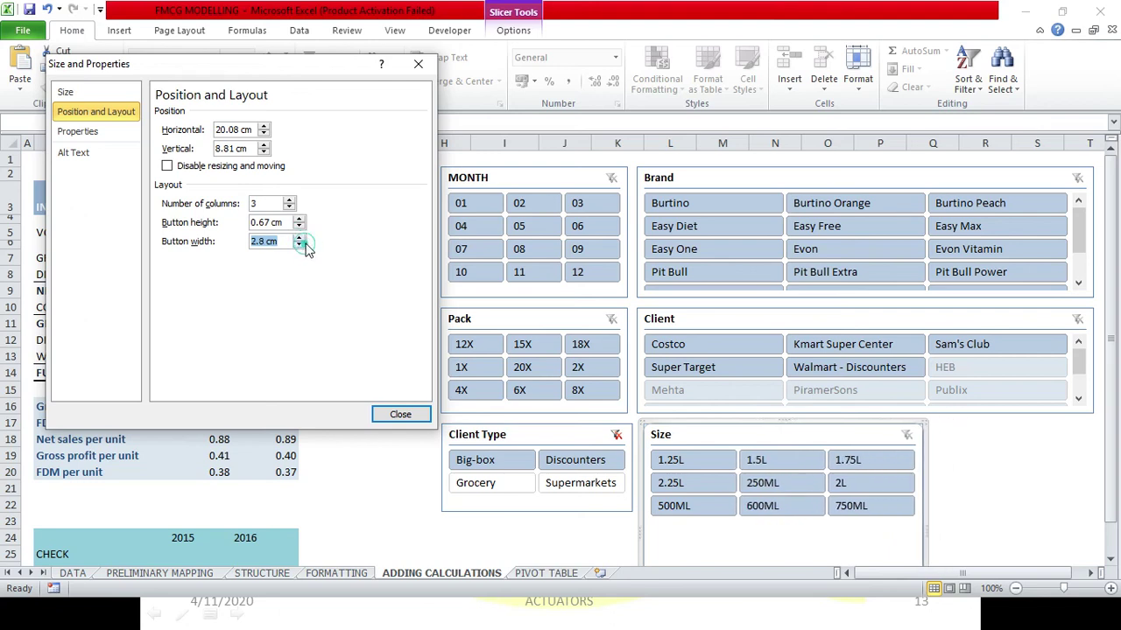
pyautogui.click(299, 245)
pyautogui.click(298, 237)
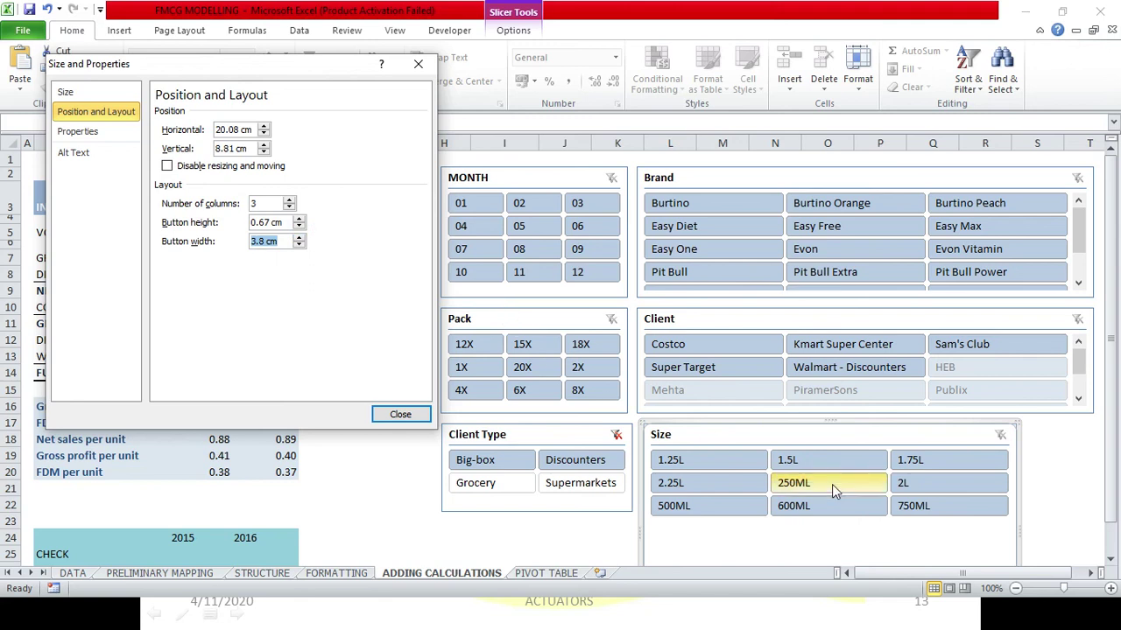
pyautogui.moveTo(1110, 403); pyautogui.dragTo(1105, 393)
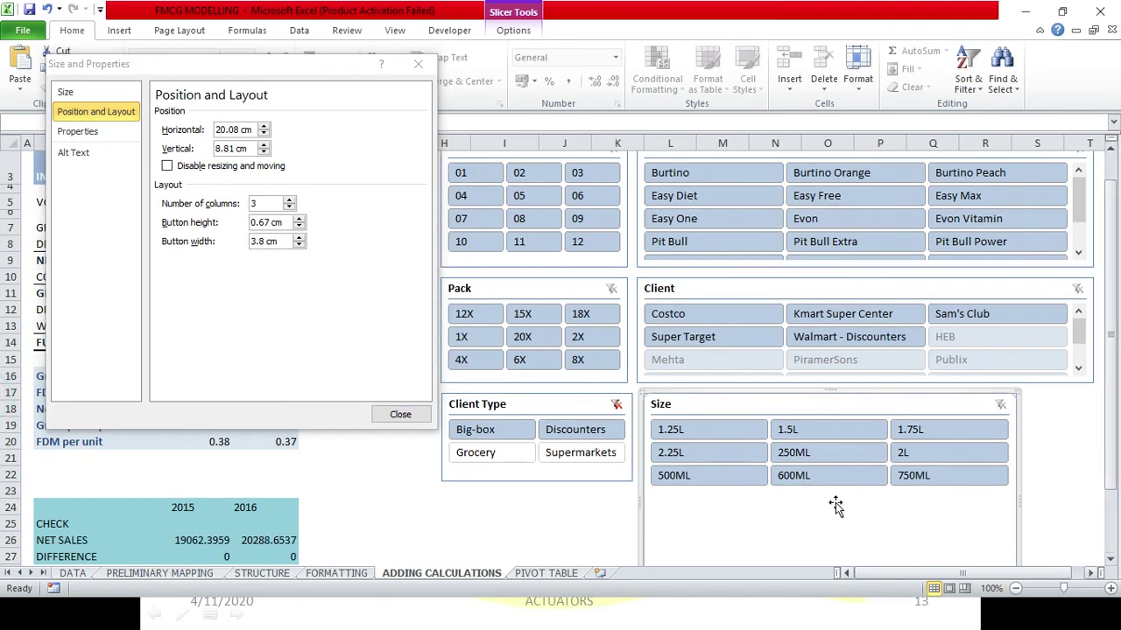
pyautogui.click(1069, 420)
# Shorten the Size slicer to fit its three rows and nudge it slightly right
pyautogui.scroll(-3, 1070, 350)
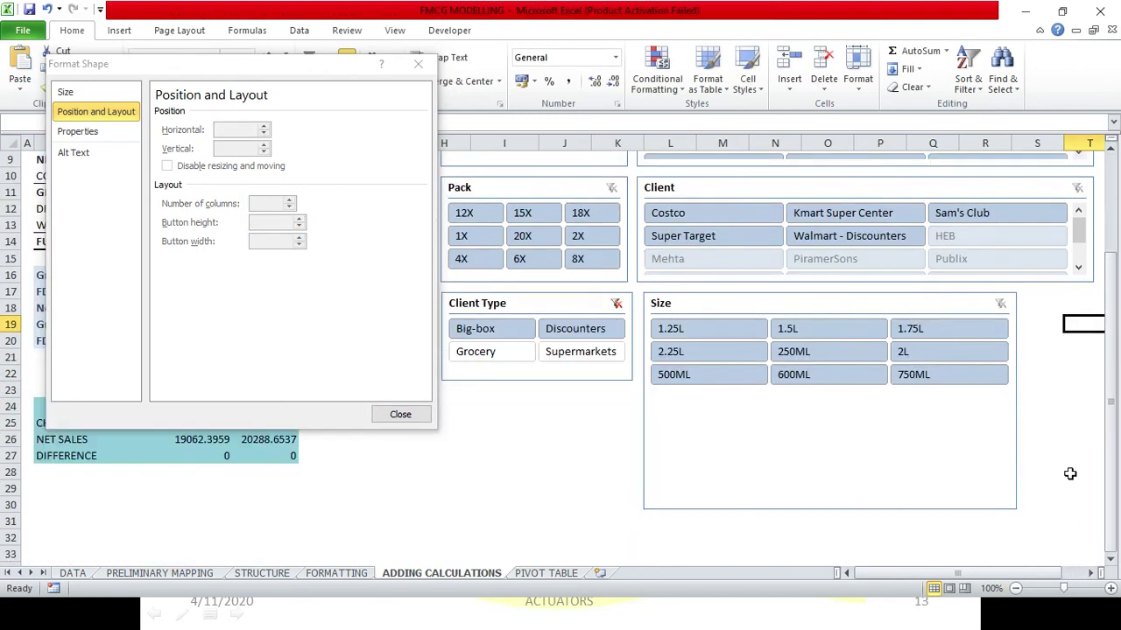
pyautogui.click(853, 440)
pyautogui.moveTo(833, 462); pyautogui.dragTo(795, 350)
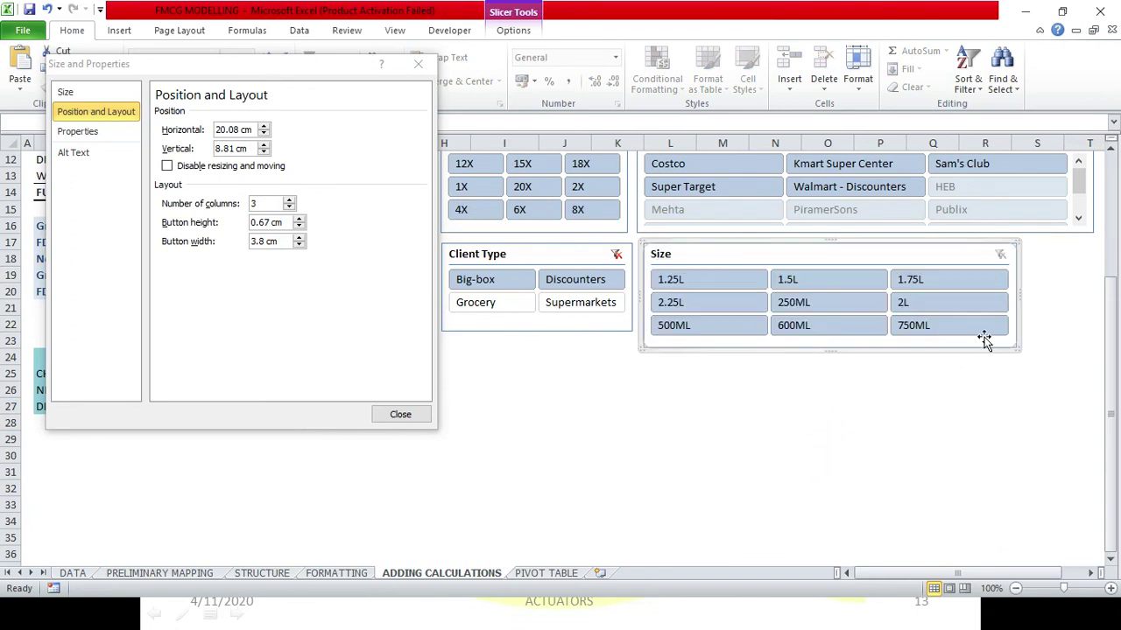
pyautogui.scroll(4, 1068, 403)
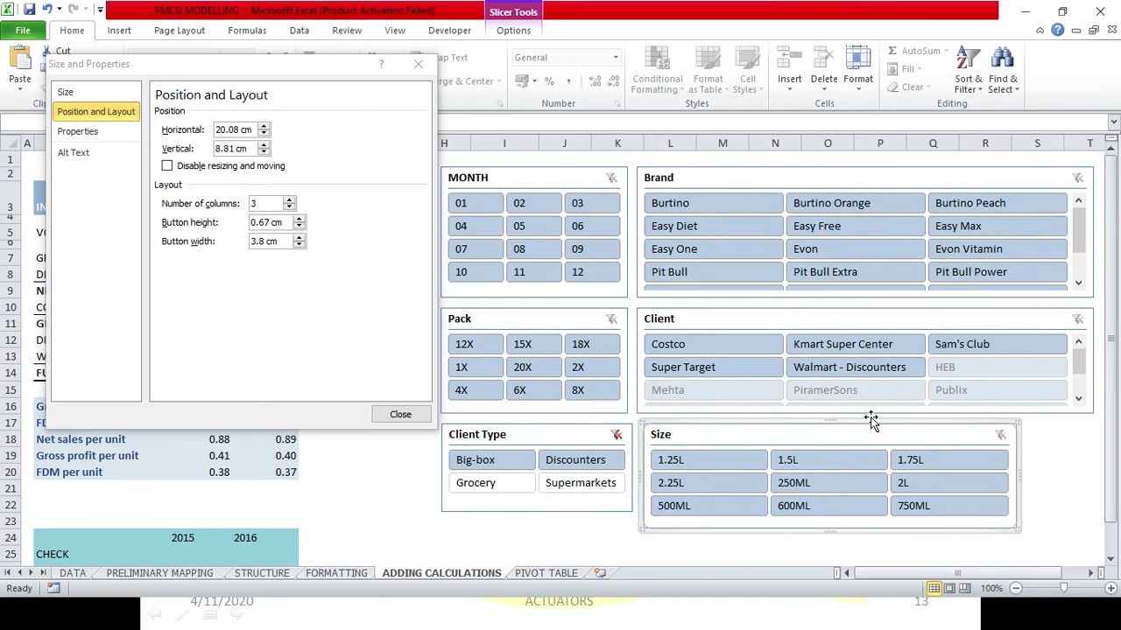
pyautogui.moveTo(768, 425); pyautogui.dragTo(794, 423)
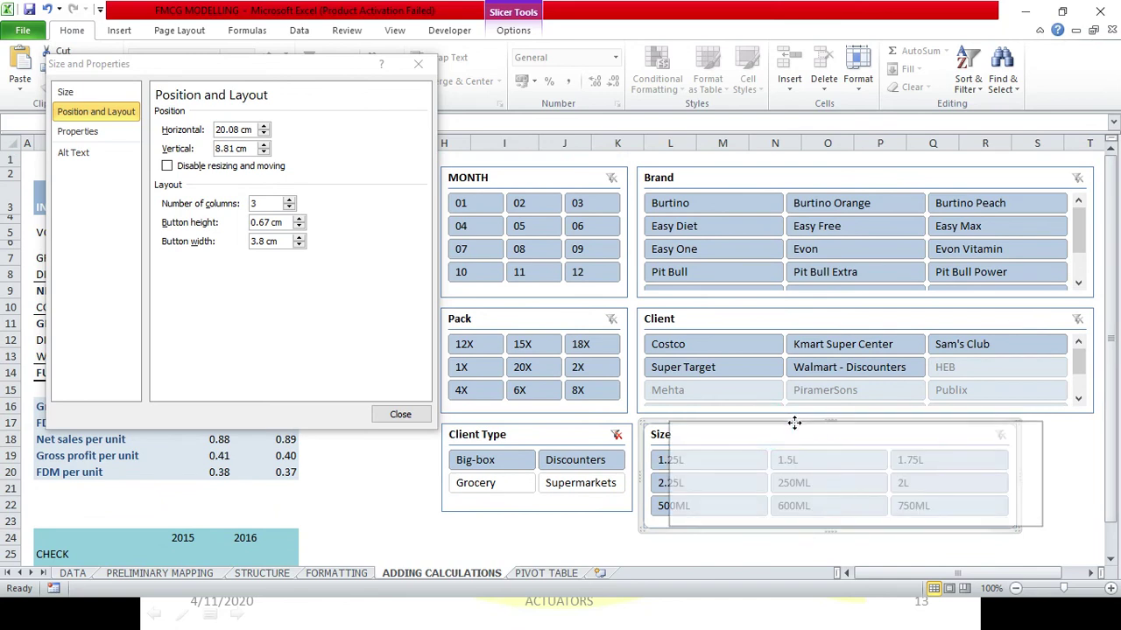
# Widen and lengthen the Client Type slicer to match Size, then close the properties pane
pyautogui.click(601, 442)
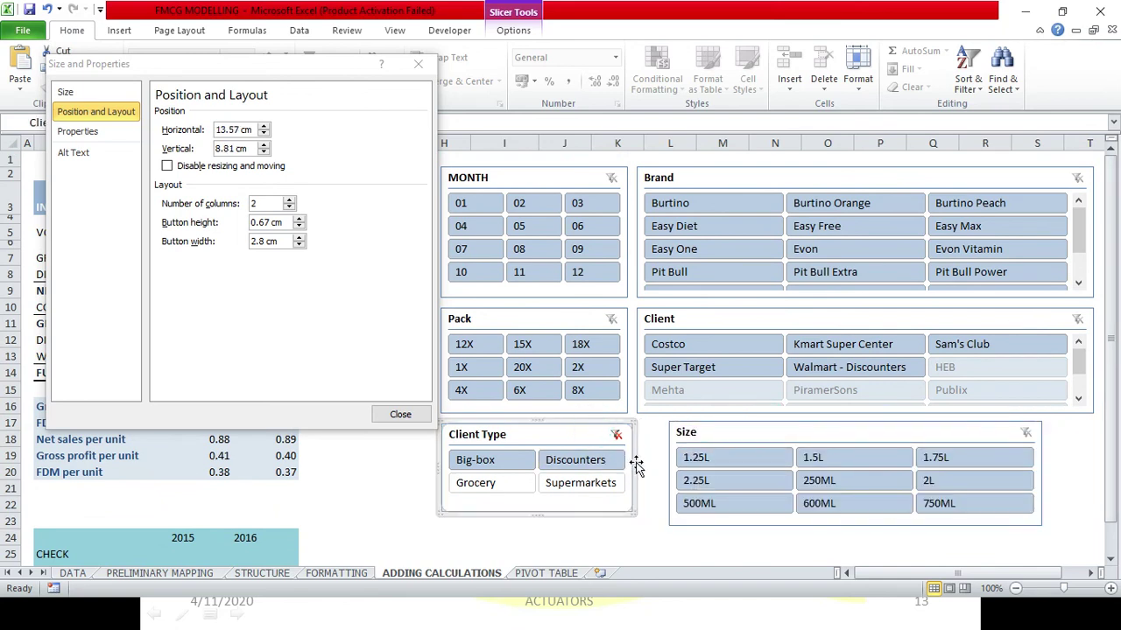
pyautogui.moveTo(635, 467); pyautogui.dragTo(645, 467)
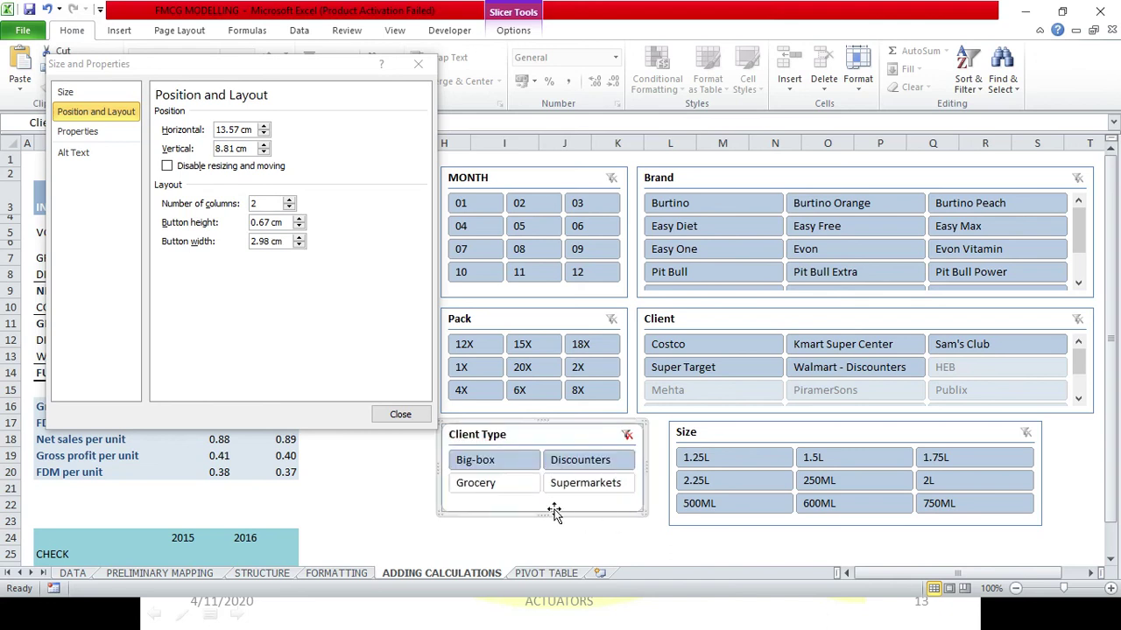
pyautogui.moveTo(544, 512); pyautogui.dragTo(543, 523)
pyautogui.click(378, 491)
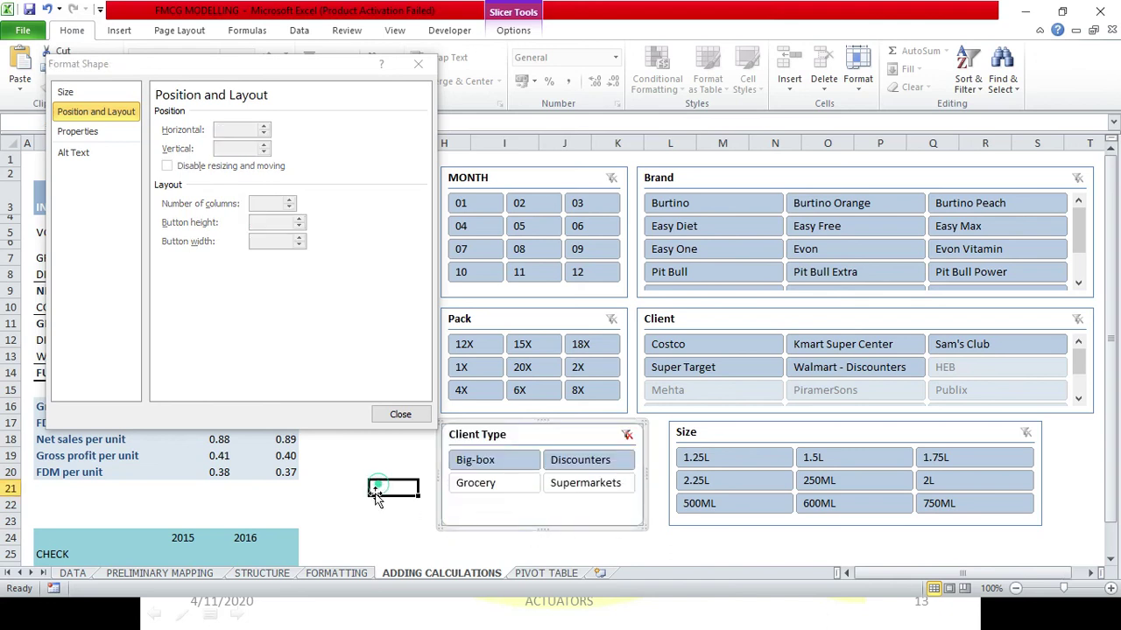
pyautogui.click(417, 65)
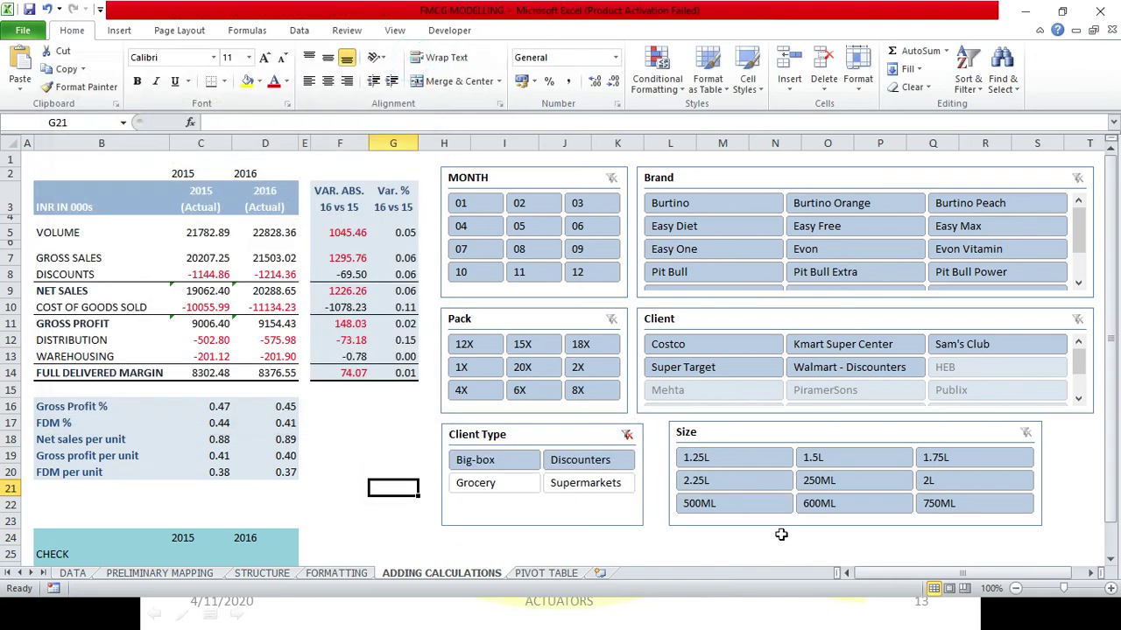